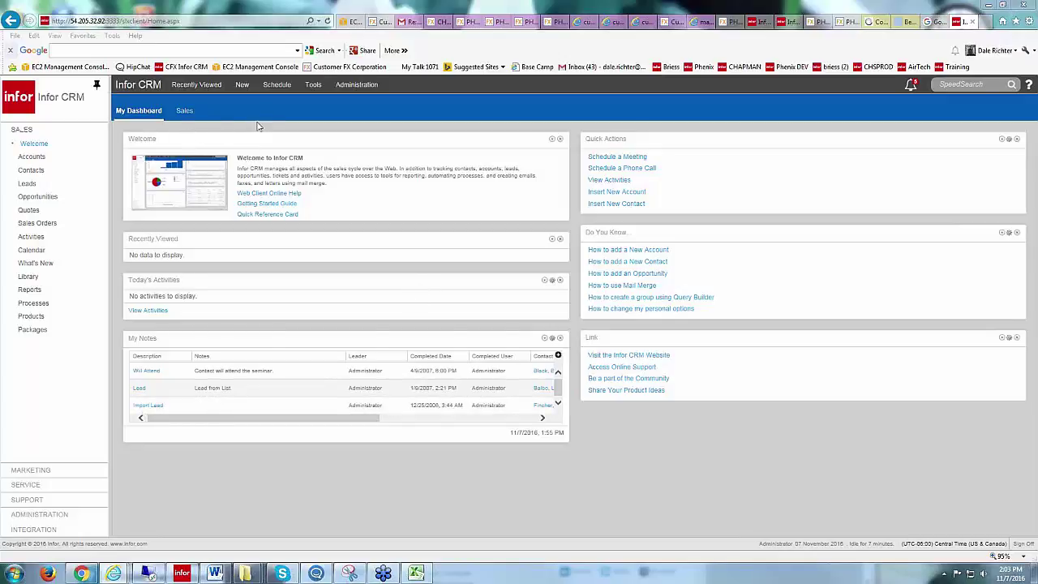
# Open the user options and examine the pages available for the Show on Startup setting
pyautogui.click(313, 85)
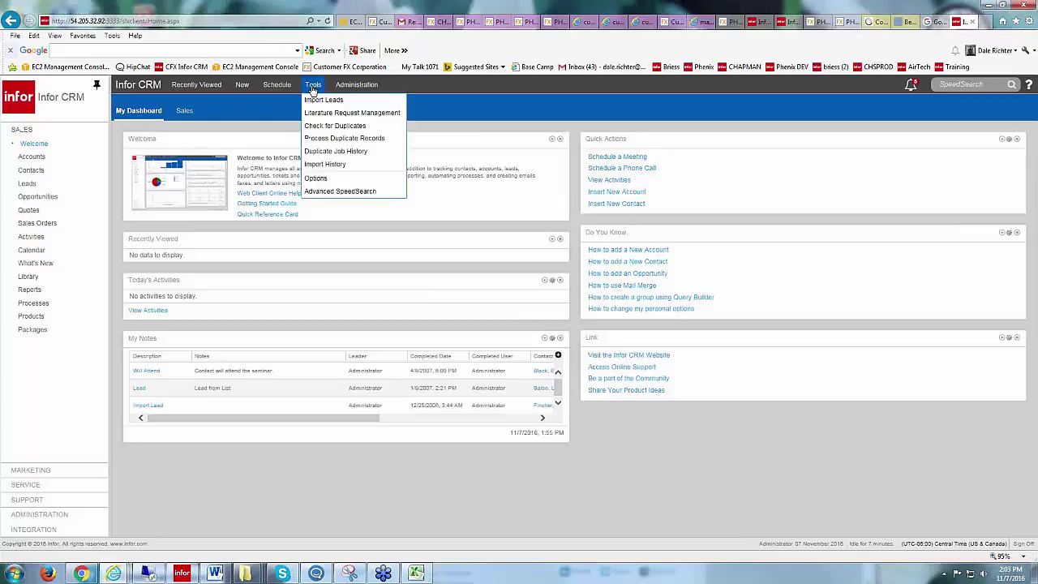
pyautogui.click(316, 178)
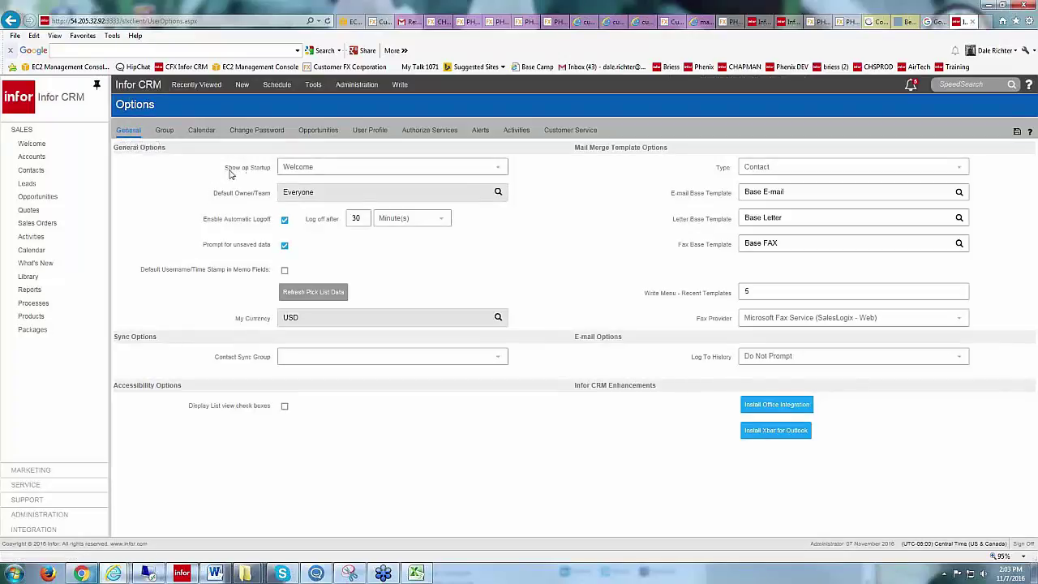
pyautogui.click(474, 167)
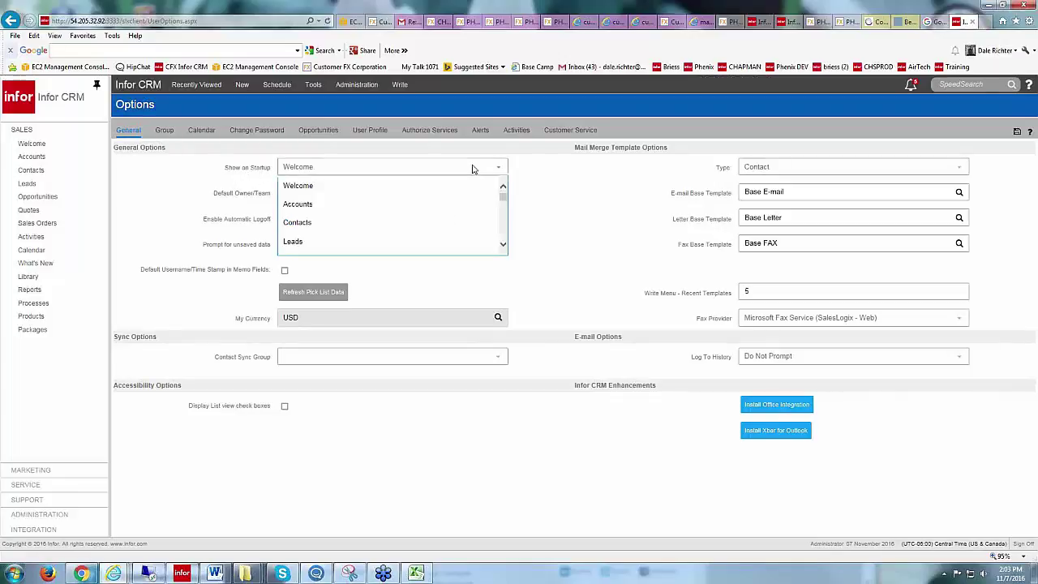
pyautogui.click(502, 245)
pyautogui.click(503, 245)
pyautogui.click(503, 246)
pyautogui.click(503, 247)
pyautogui.click(502, 247)
pyautogui.click(503, 247)
pyautogui.click(503, 247)
pyautogui.click(502, 246)
pyautogui.click(503, 246)
pyautogui.click(503, 246)
pyautogui.click(503, 247)
pyautogui.click(503, 246)
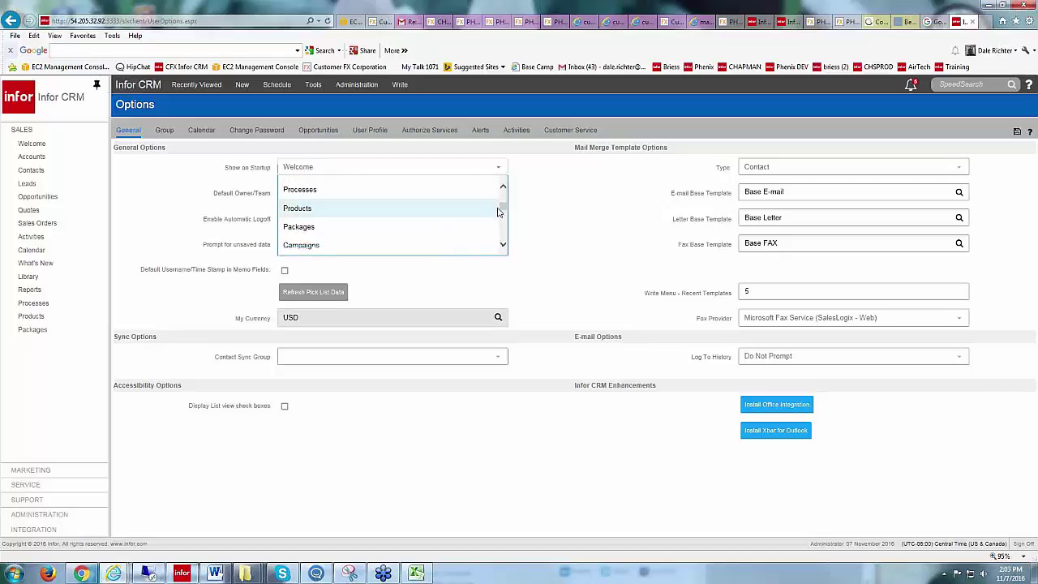
pyautogui.moveTo(498, 212); pyautogui.dragTo(502, 188)
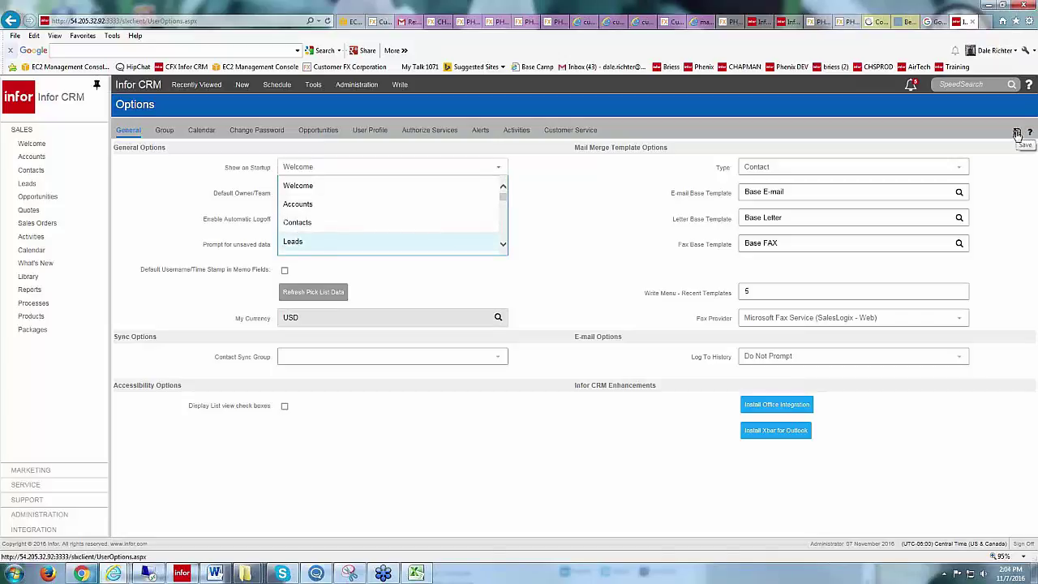
pyautogui.click(376, 169)
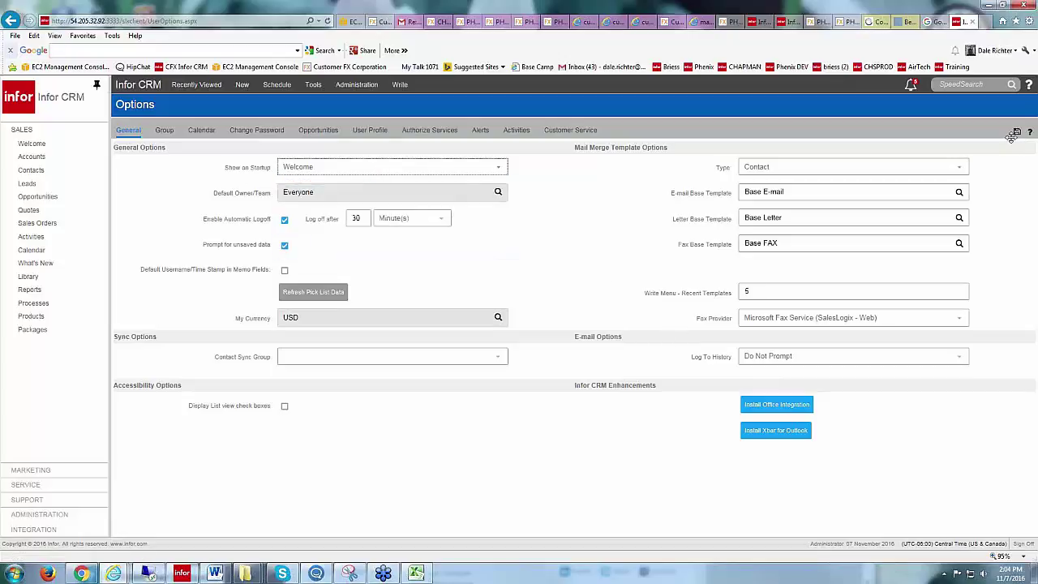
# From the Welcome page's Sales dashboard, create a tab titled with the owner's first name plus "'s Private Tab", using the Two columns split template
pyautogui.click(32, 144)
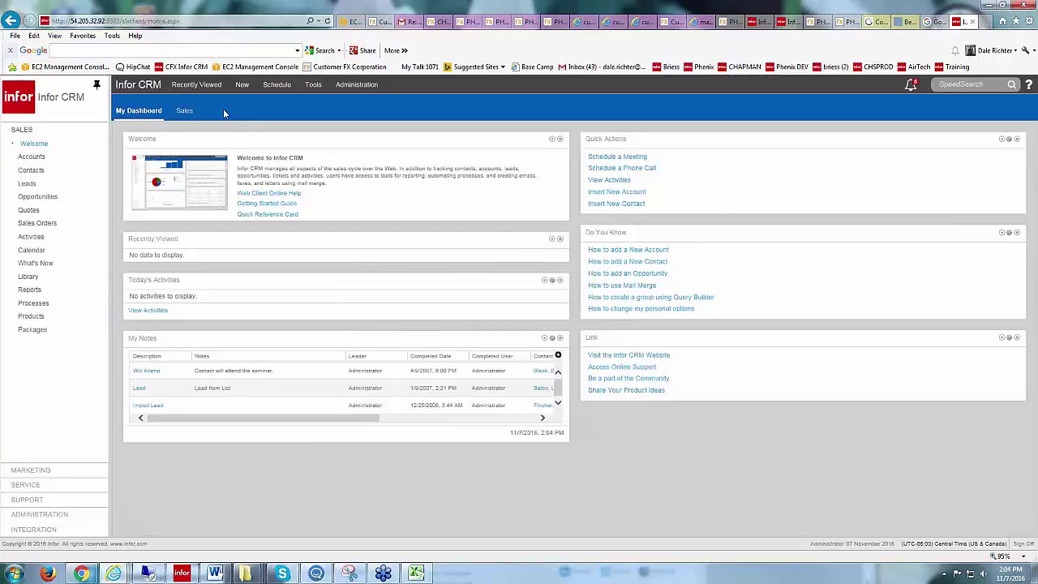
pyautogui.click(184, 112)
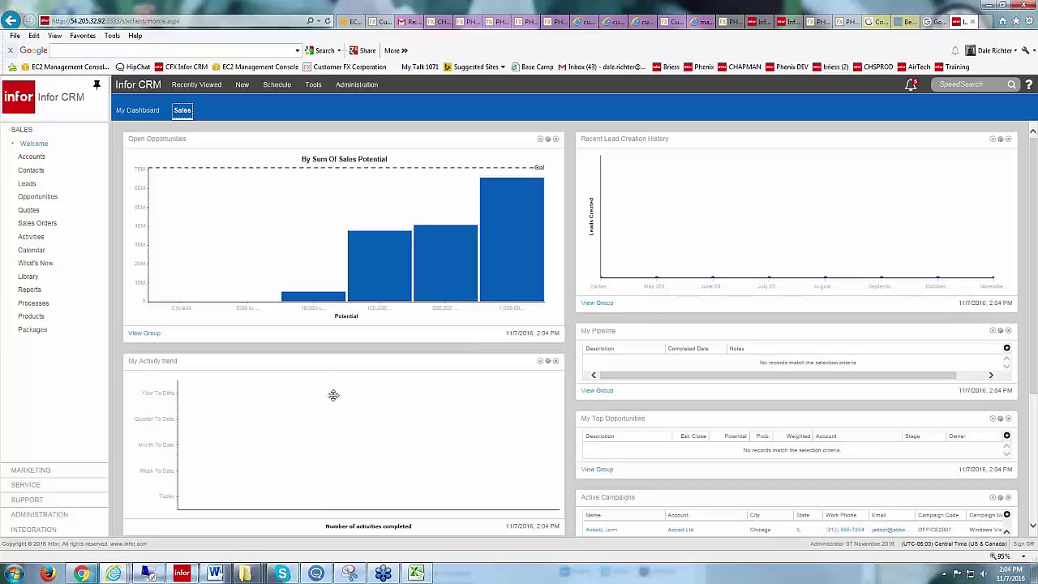
pyautogui.rightClick(183, 114)
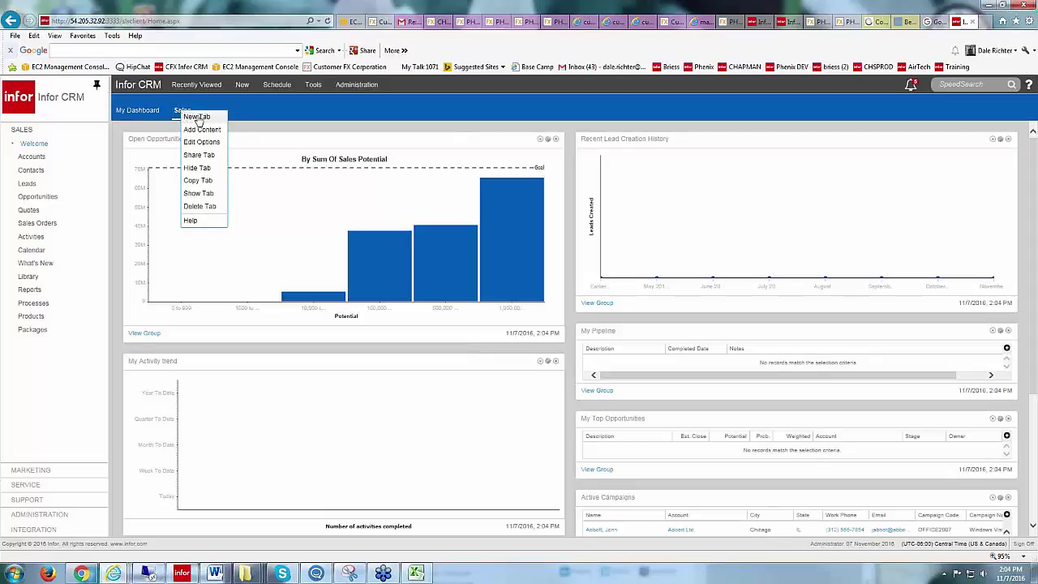
pyautogui.click(196, 117)
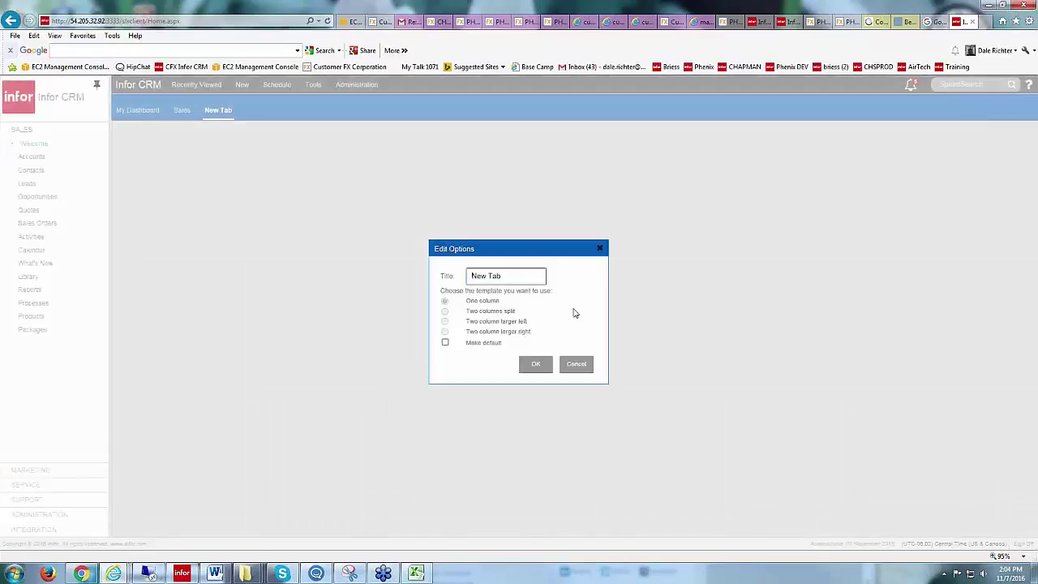
pyautogui.write("Dale 's Private Tab")
pyautogui.press('Delete')
pyautogui.press('Delete')
pyautogui.press('Delete')
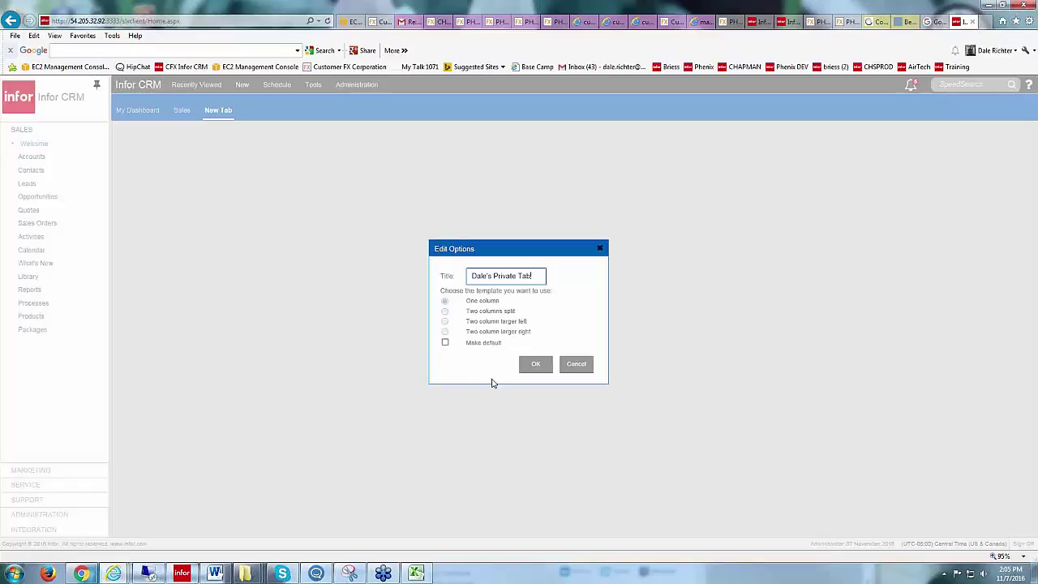
pyautogui.click(445, 311)
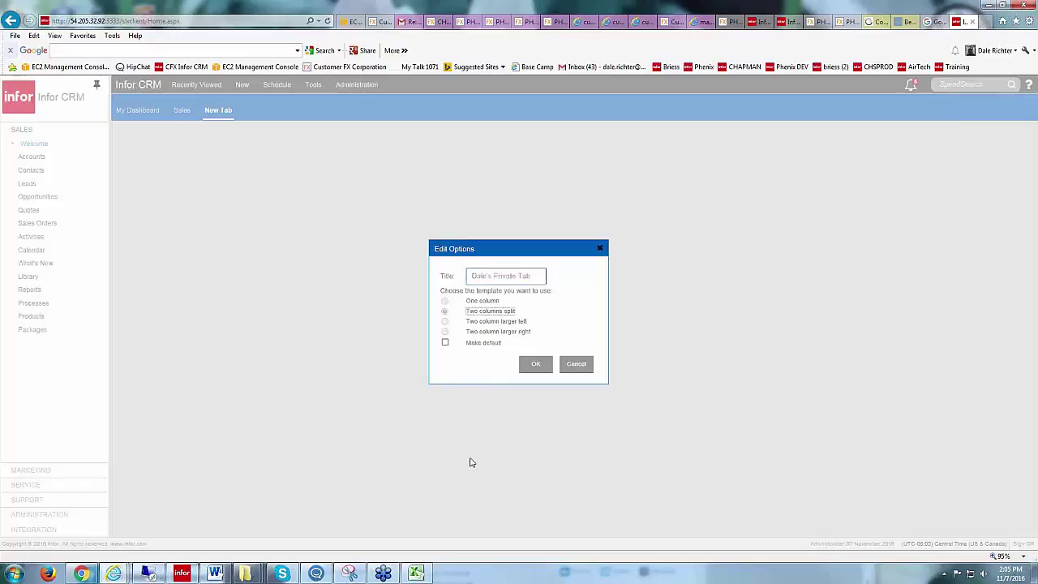
pyautogui.click(536, 364)
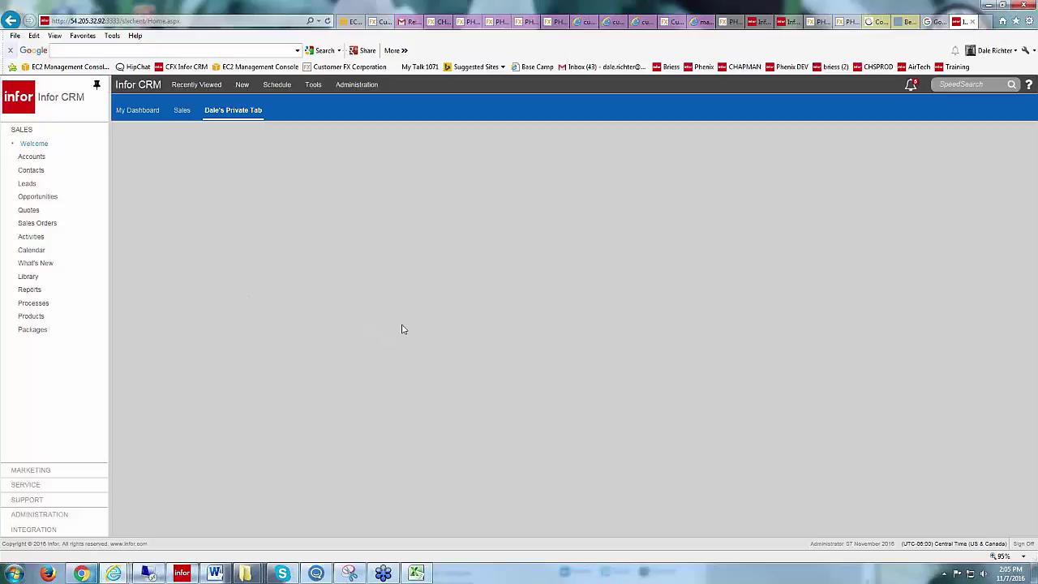
# Look through the content available for the new private dashboard tab and add the Welcome widget to it
pyautogui.click(234, 115)
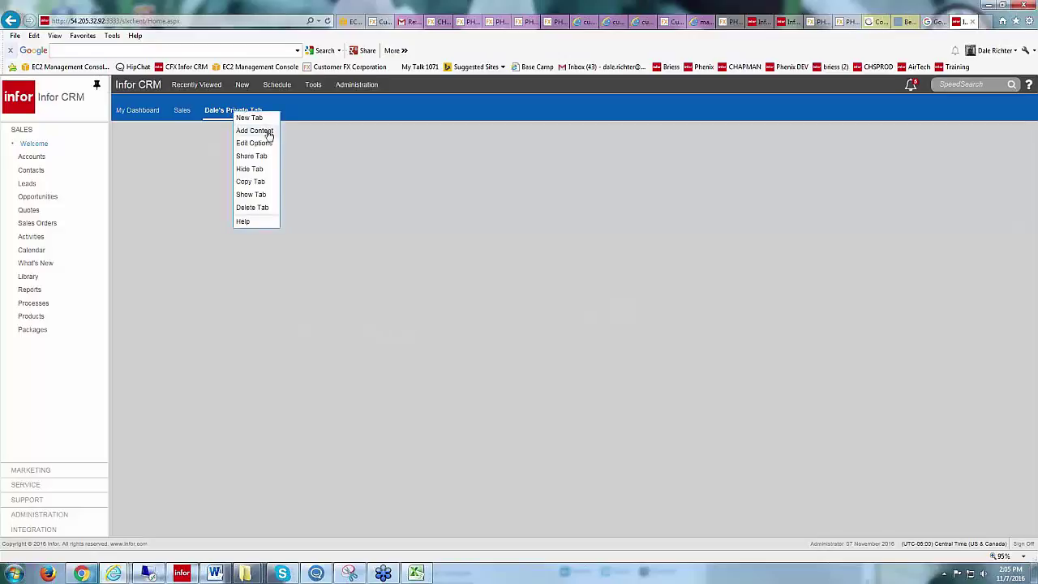
pyautogui.click(268, 134)
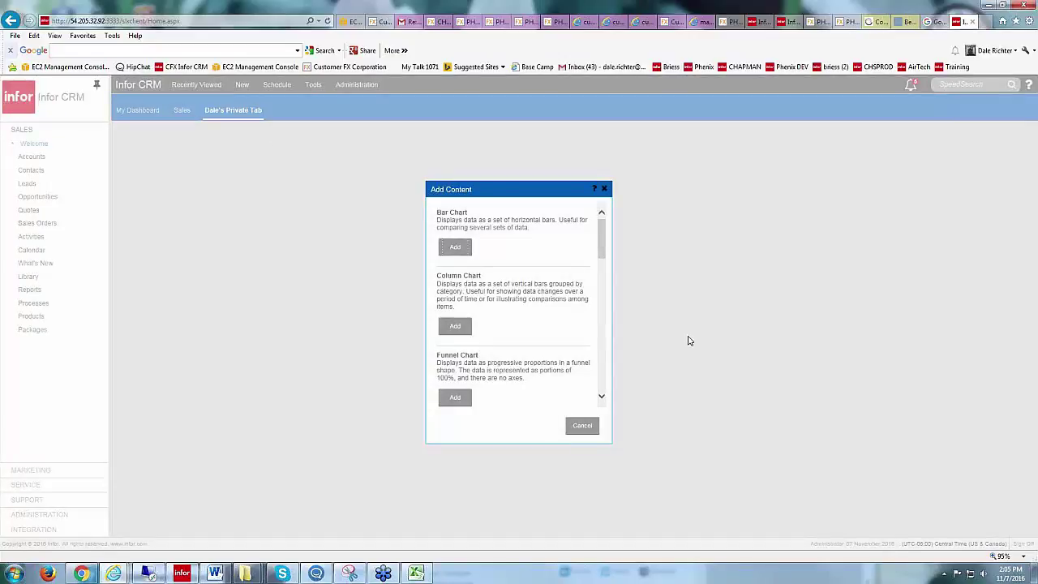
pyautogui.moveTo(604, 252); pyautogui.dragTo(603, 324)
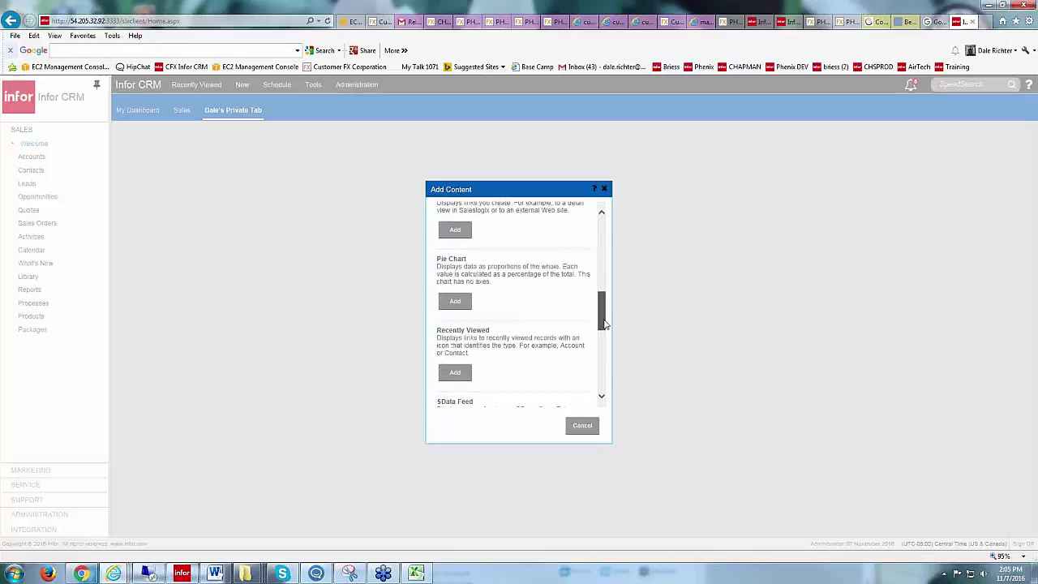
pyautogui.moveTo(604, 325); pyautogui.dragTo(611, 387)
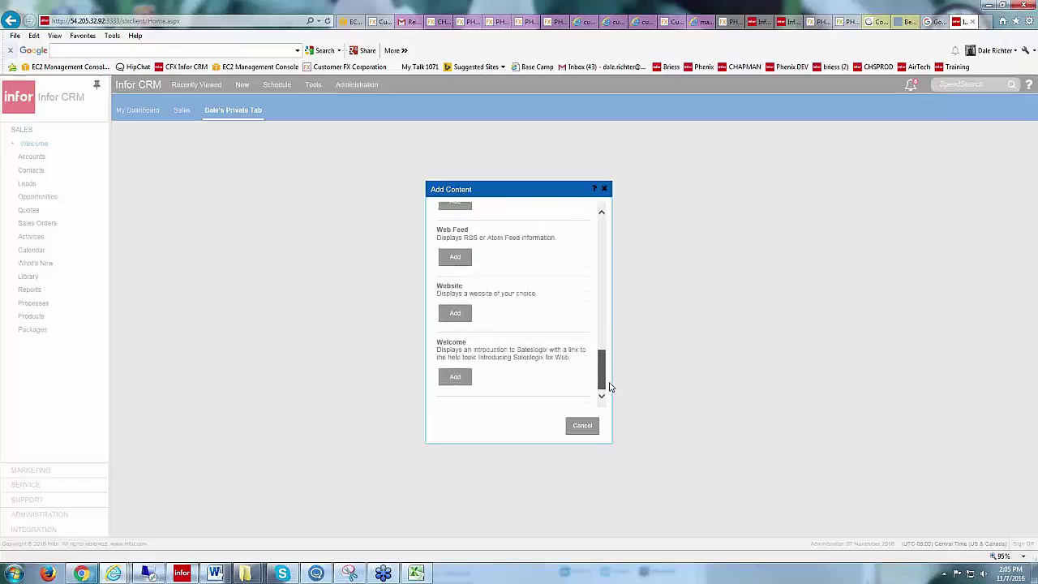
pyautogui.click(454, 377)
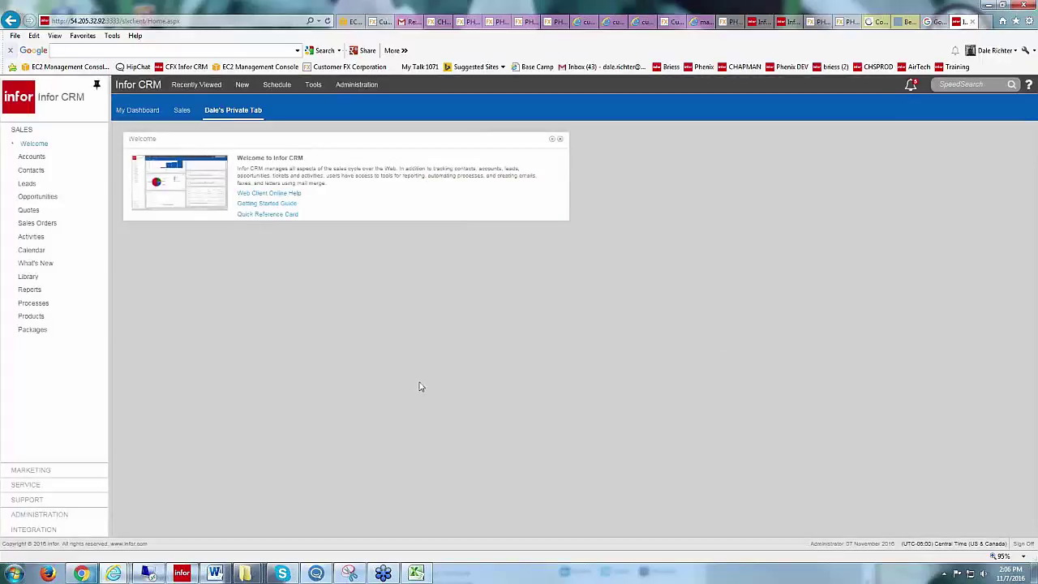
# Add a Funnel Chart widget titled "Open Oportunities" to the private tab, with entity Opportunity and group All Open
pyautogui.rightClick(246, 113)
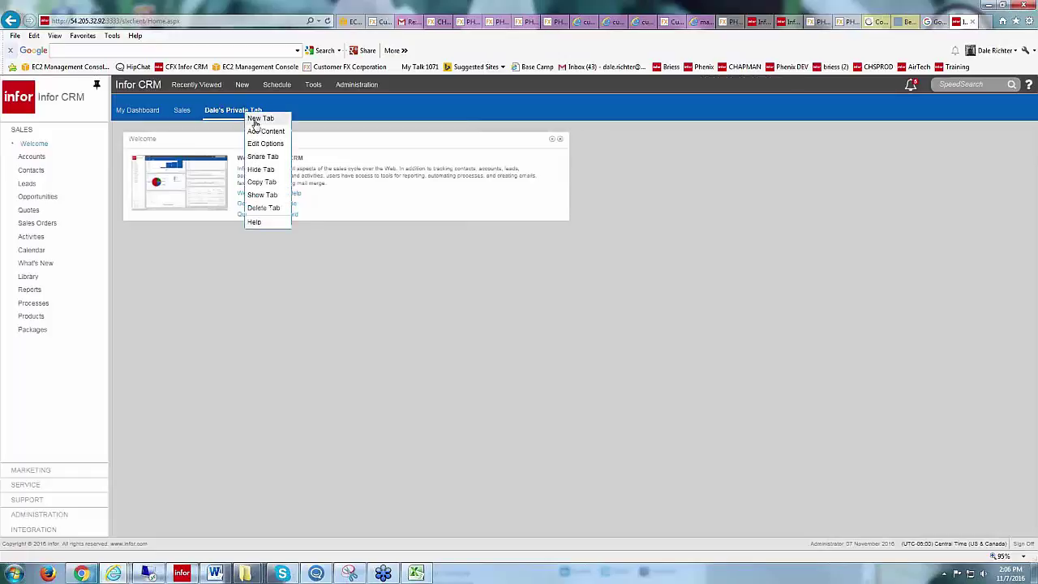
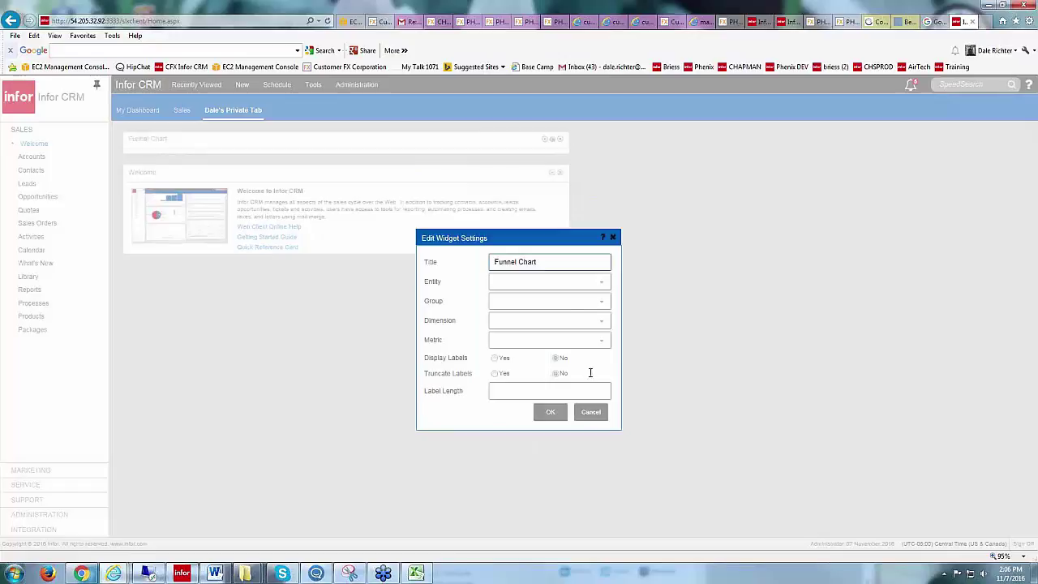
pyautogui.tripleClick(547, 266)
pyautogui.write('Open Opportunities')
pyautogui.click(601, 282)
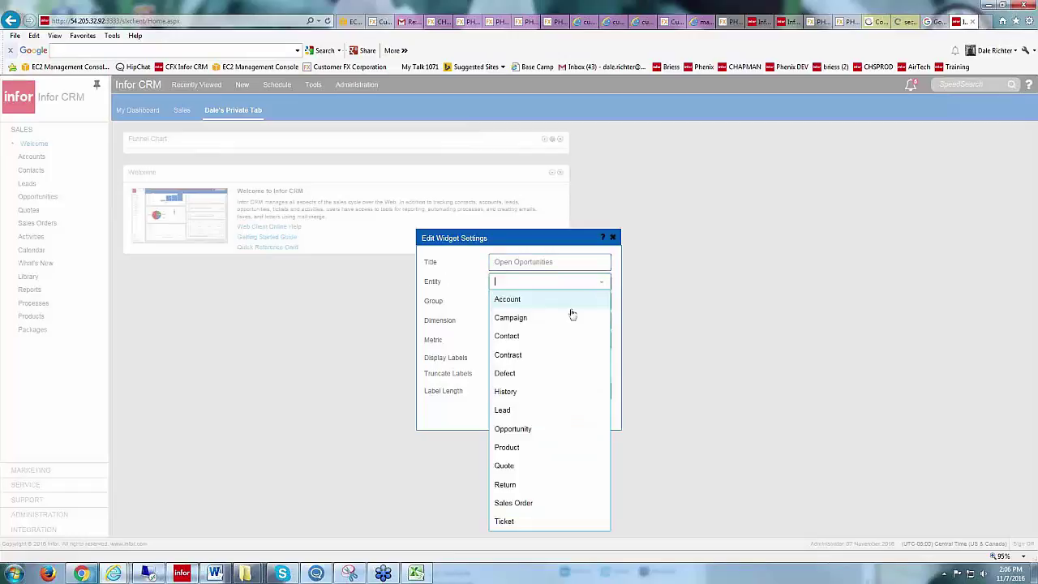
pyautogui.click(514, 428)
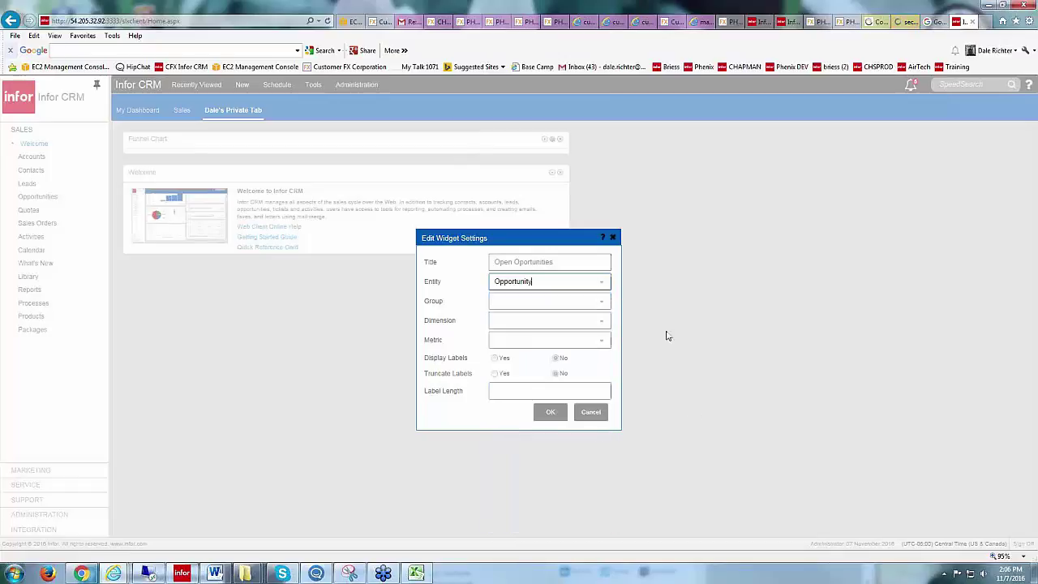
pyautogui.click(601, 305)
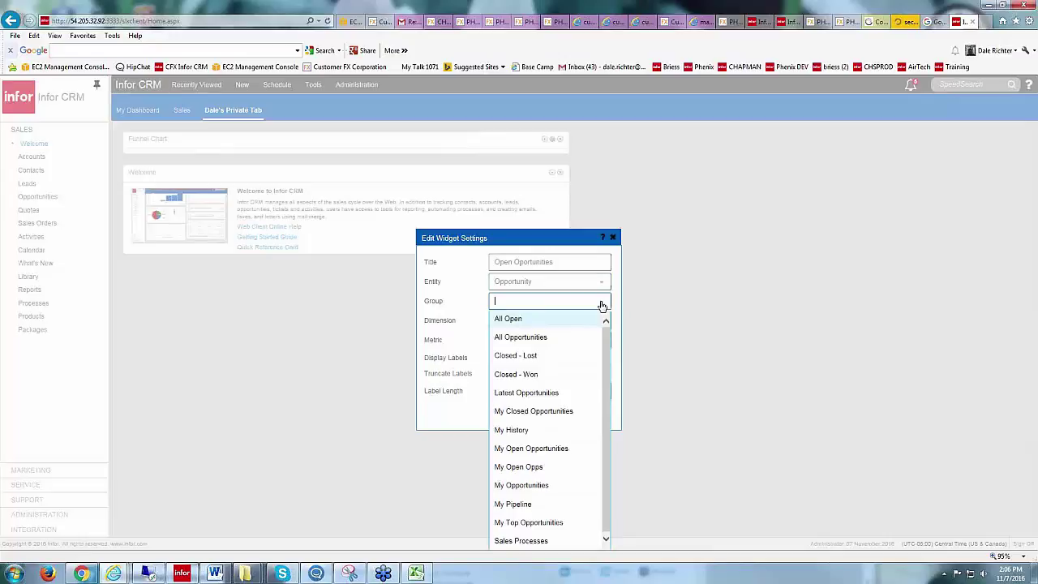
pyautogui.click(501, 321)
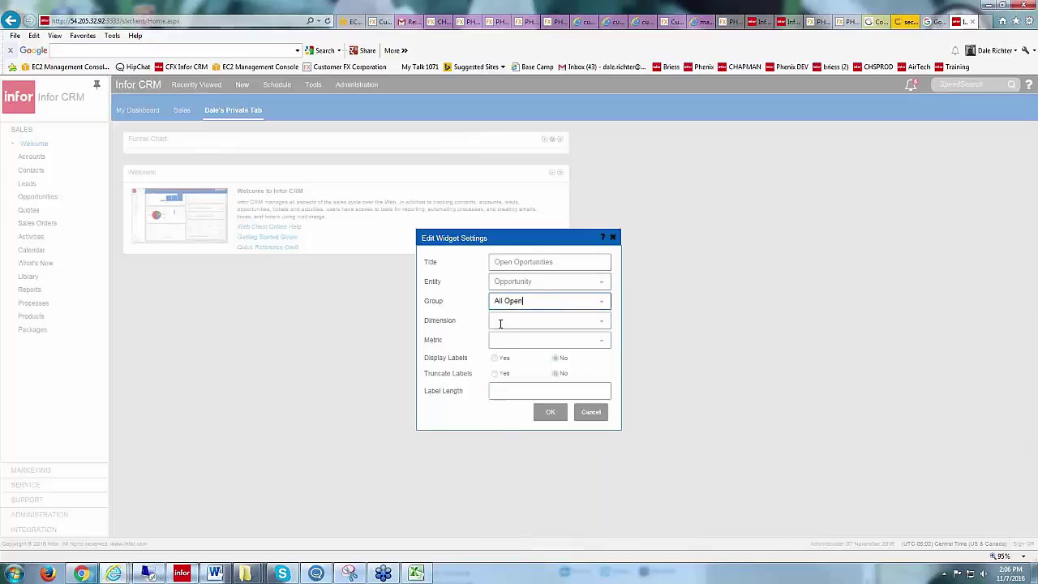
# Set the funnel chart's dimension to Account Manager and its metric to Sum Sales Potential
pyautogui.click(602, 321)
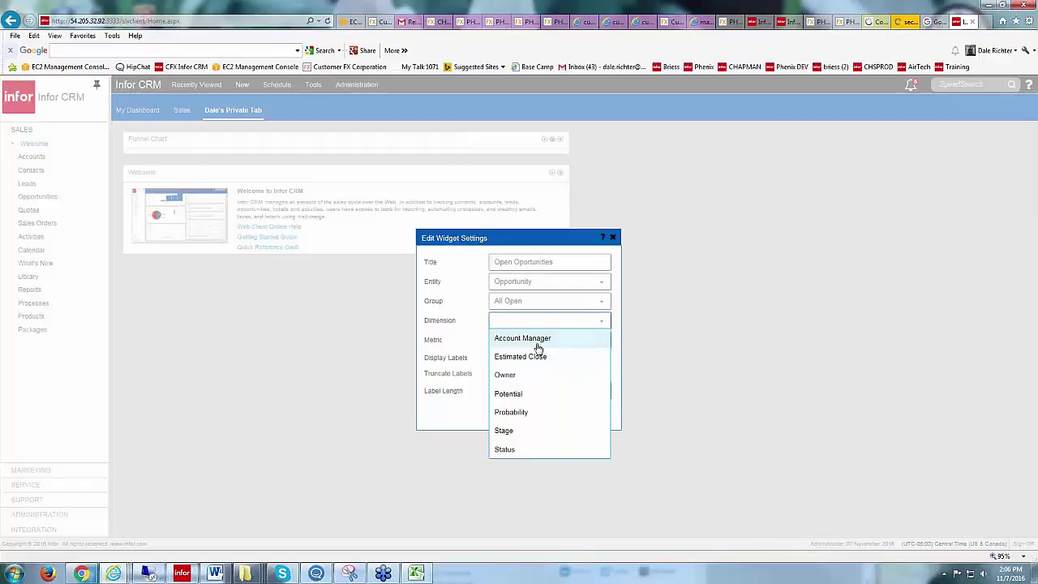
pyautogui.click(538, 343)
pyautogui.click(603, 342)
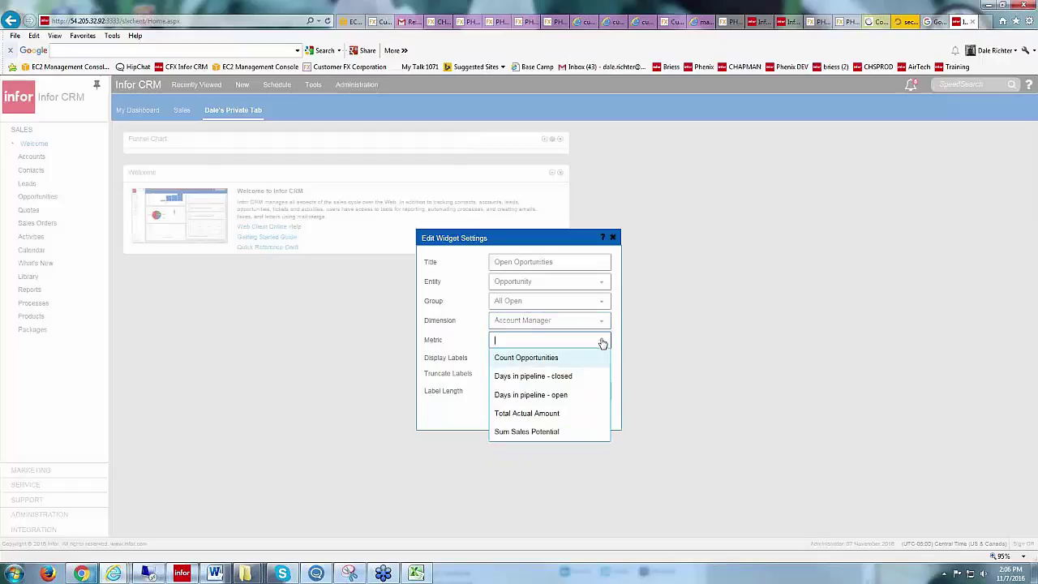
pyautogui.click(532, 433)
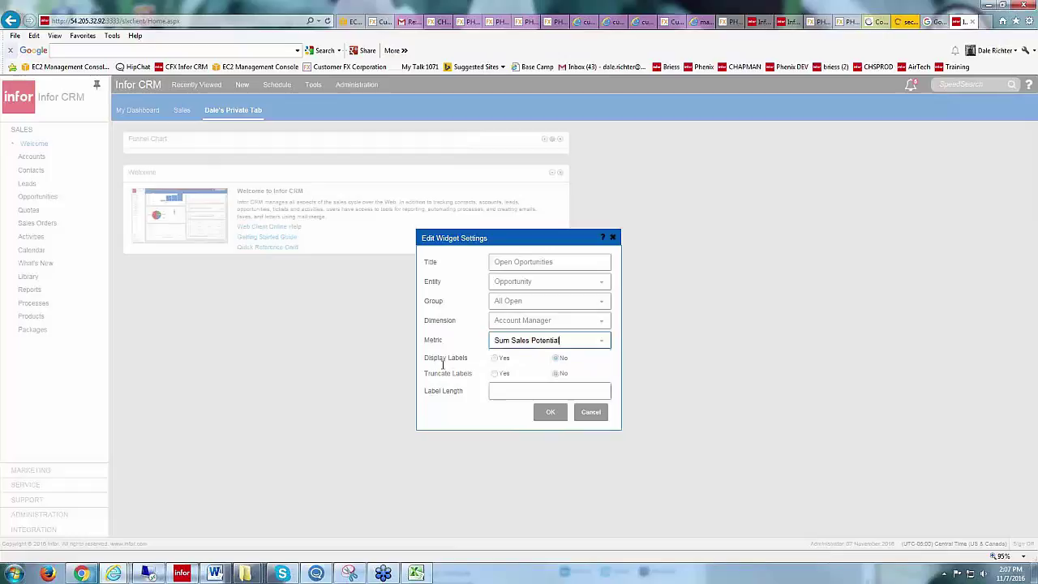
# Enable displayed and truncated labels with a label length of 20, and apply the funnel chart's settings
pyautogui.click(496, 358)
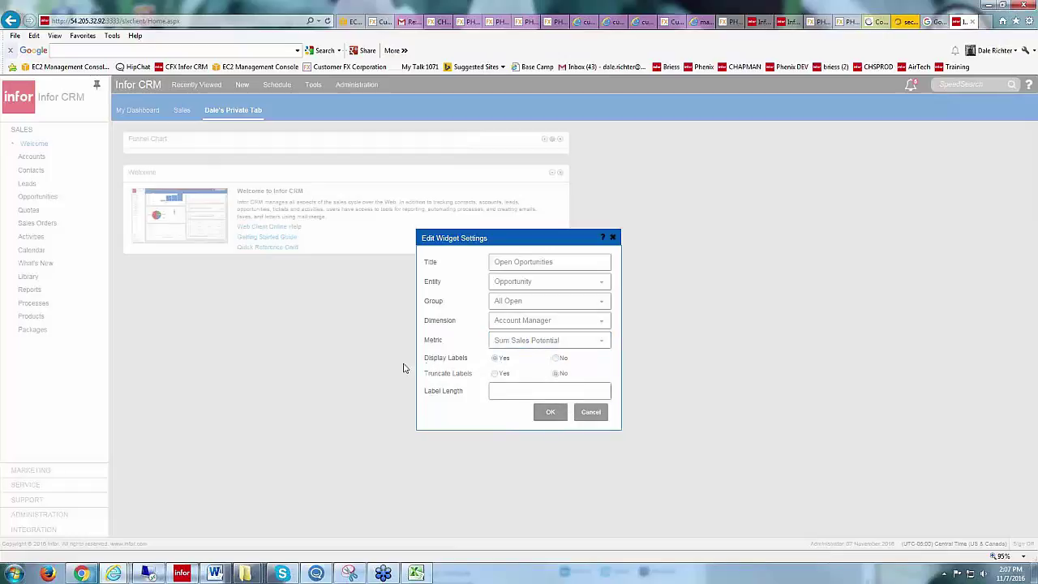
pyautogui.click(496, 375)
pyautogui.click(532, 394)
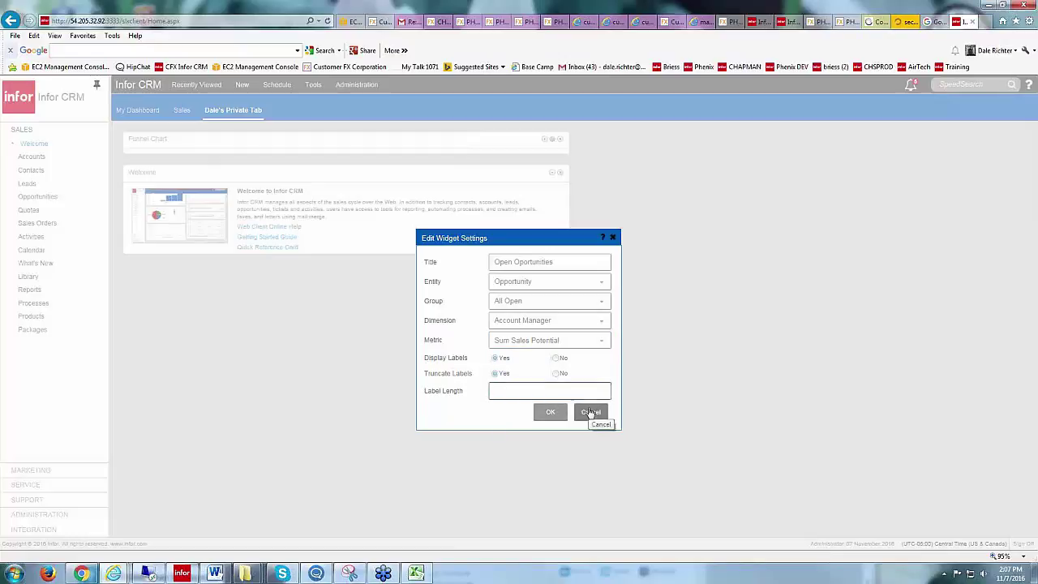
pyautogui.write('20')
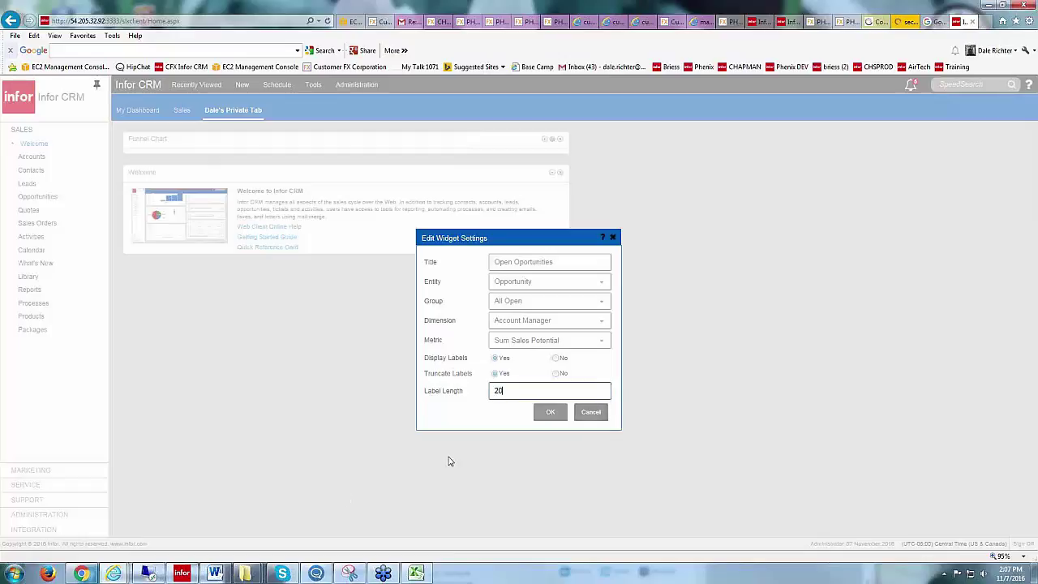
pyautogui.click(550, 414)
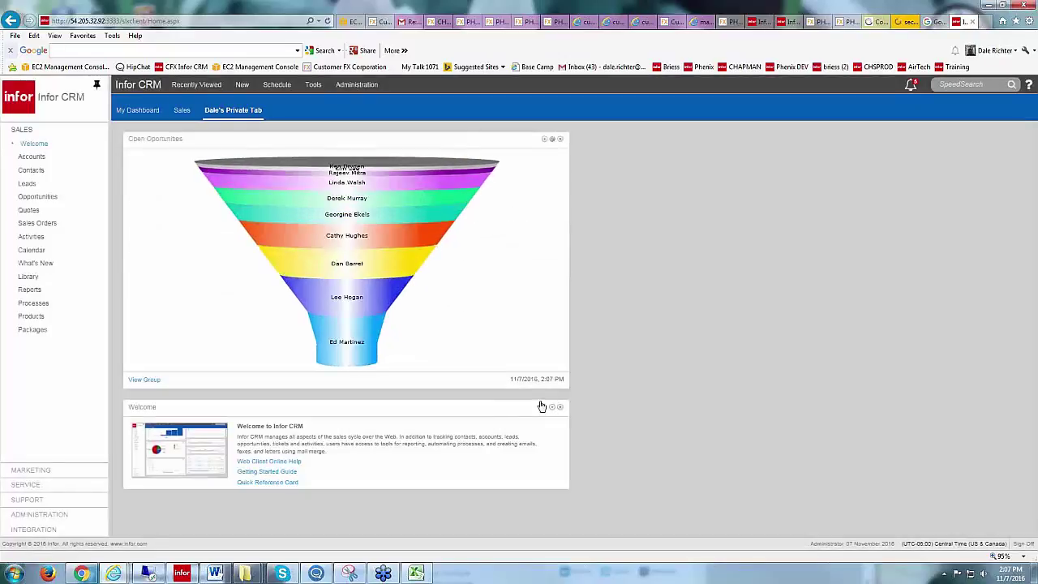
# Inspect the sales potential of the individual account managers' segments in the funnel chart
pyautogui.moveTo(333, 355)
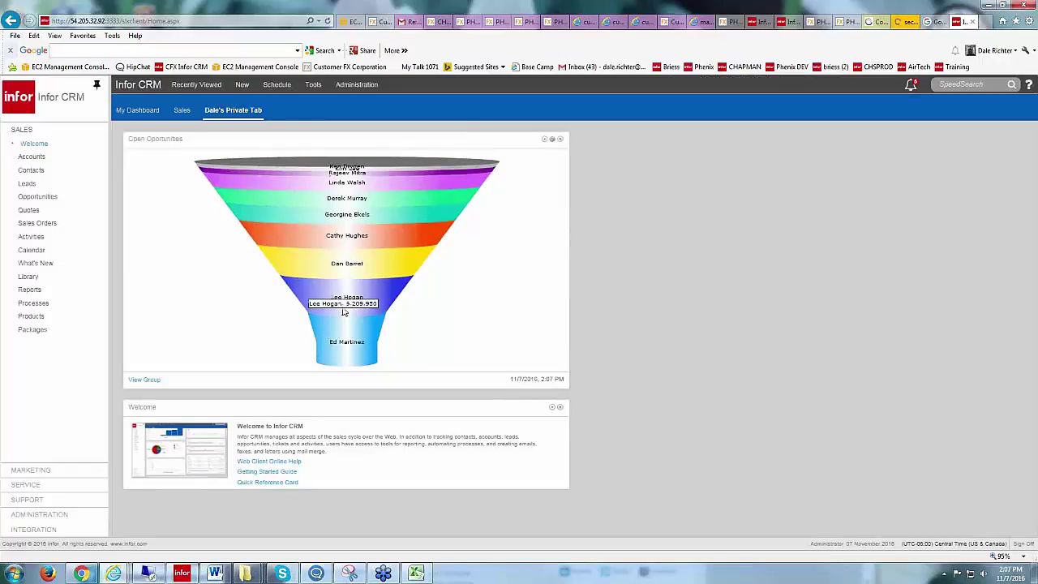
pyautogui.moveTo(342, 306)
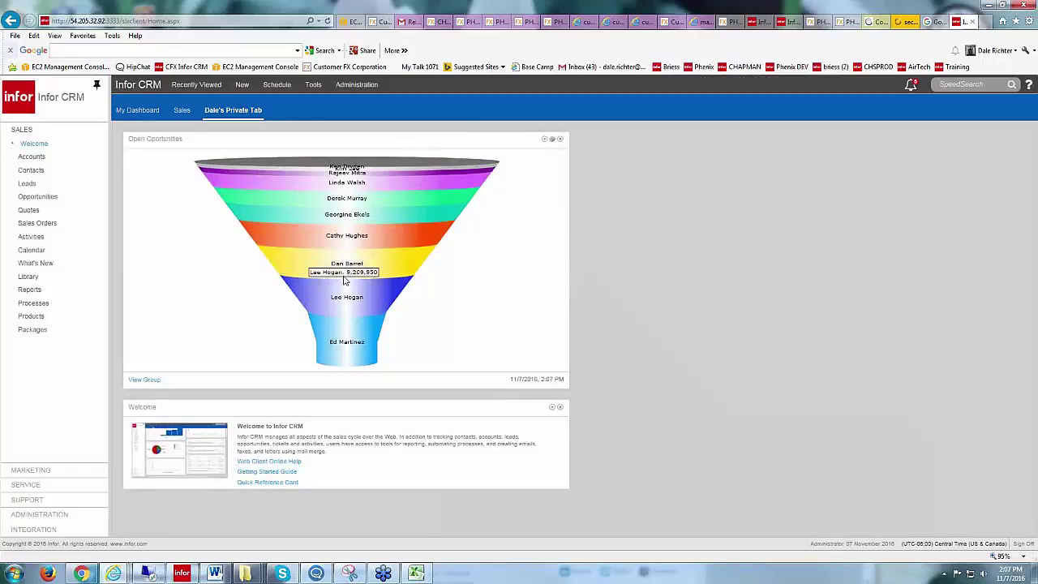
pyautogui.moveTo(344, 276)
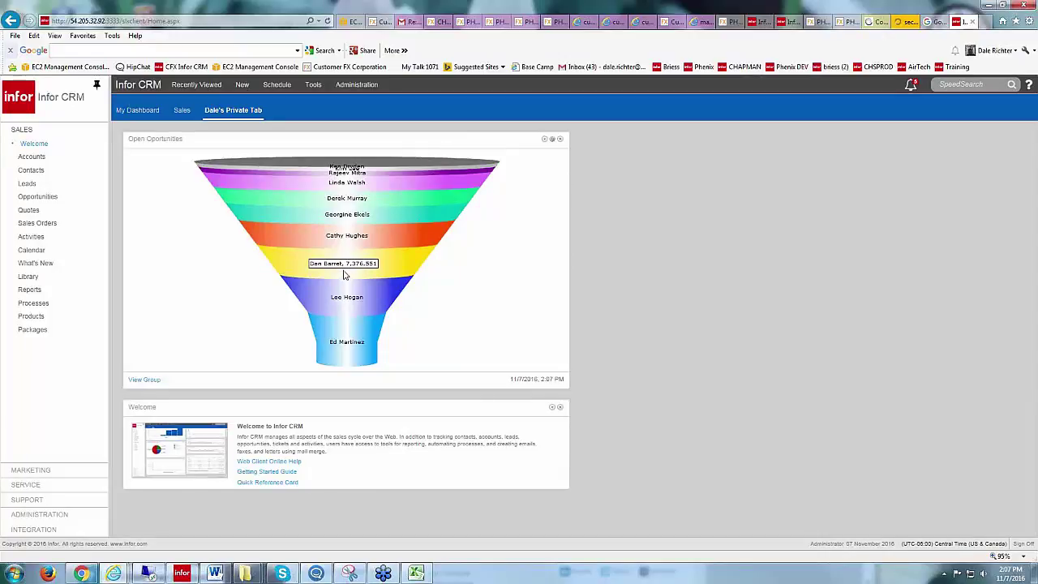
pyautogui.moveTo(349, 242)
pyautogui.moveTo(349, 220)
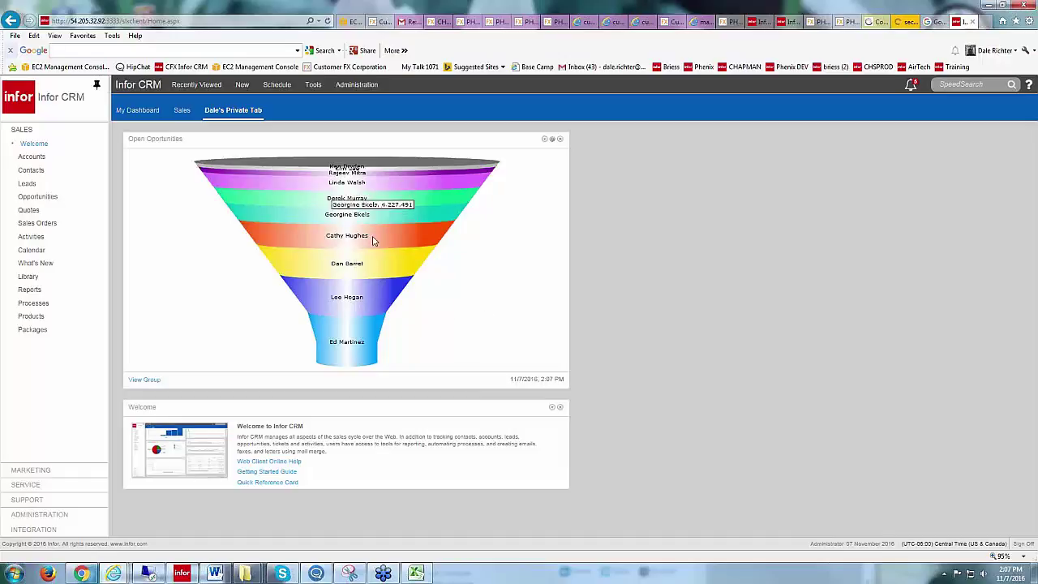
# Add a Group List widget titled "All Accounts" to the private tab, with entity Account and group All Accounts
pyautogui.click(254, 109)
pyautogui.click(274, 124)
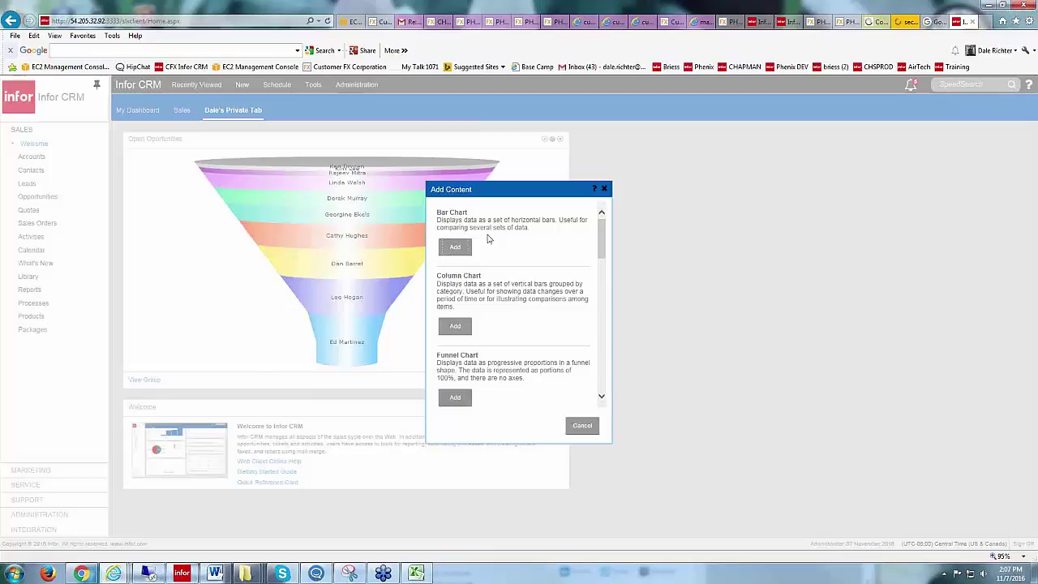
pyautogui.click(601, 396)
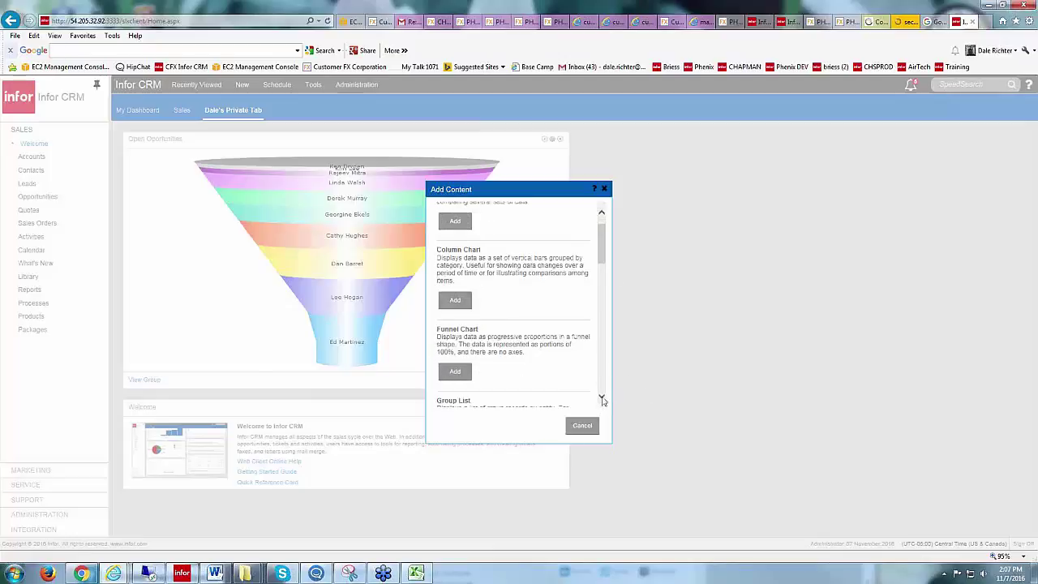
pyautogui.click(601, 397)
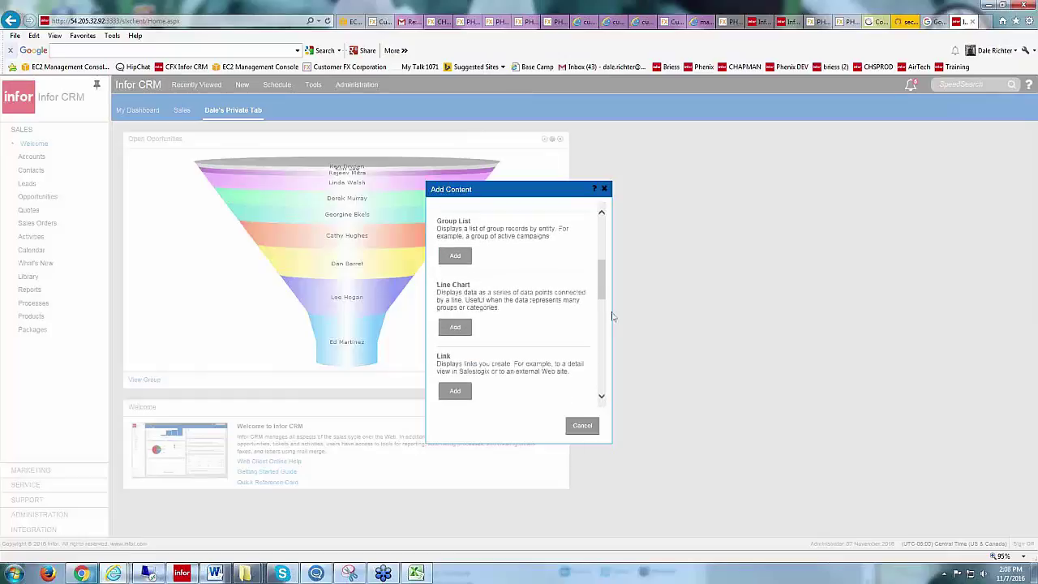
pyautogui.click(454, 256)
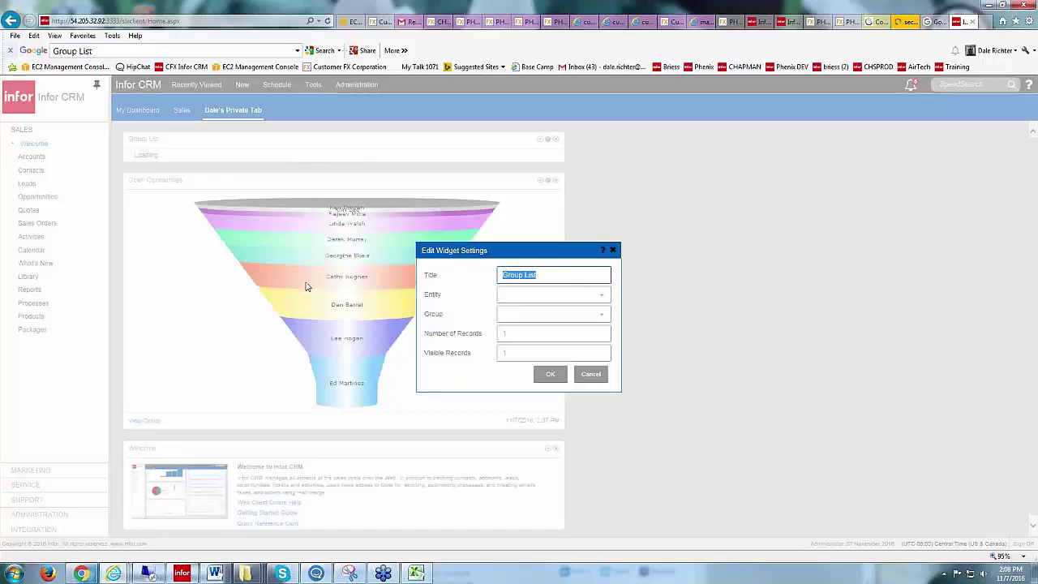
pyautogui.write('All Accounts')
pyautogui.click(604, 298)
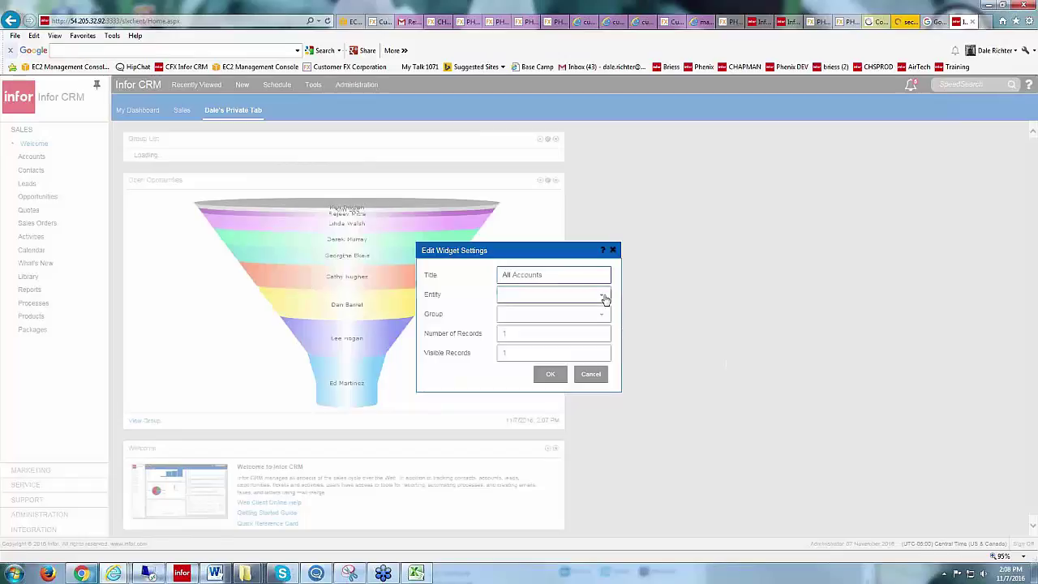
pyautogui.click(535, 315)
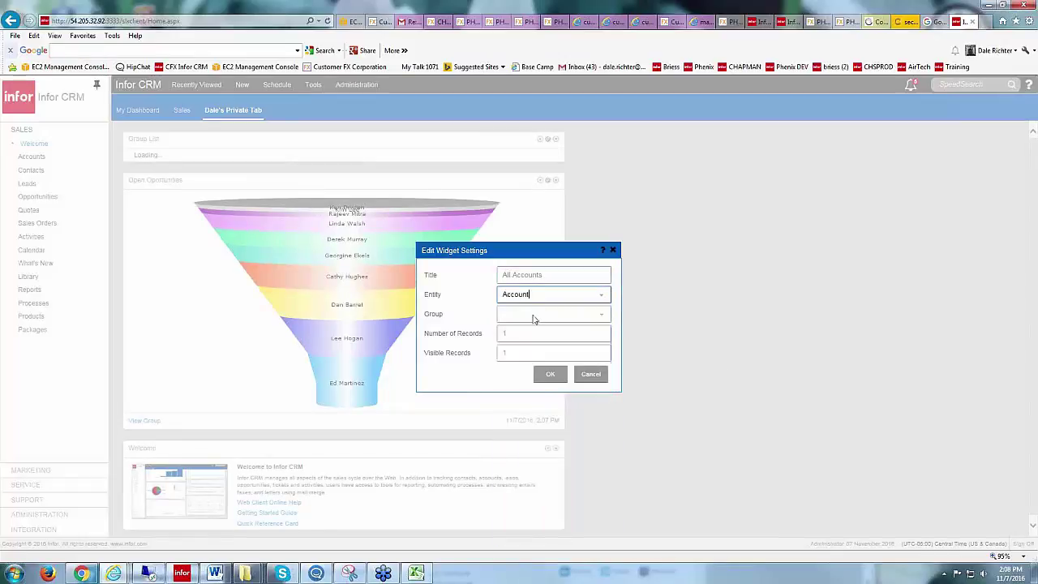
pyautogui.click(609, 323)
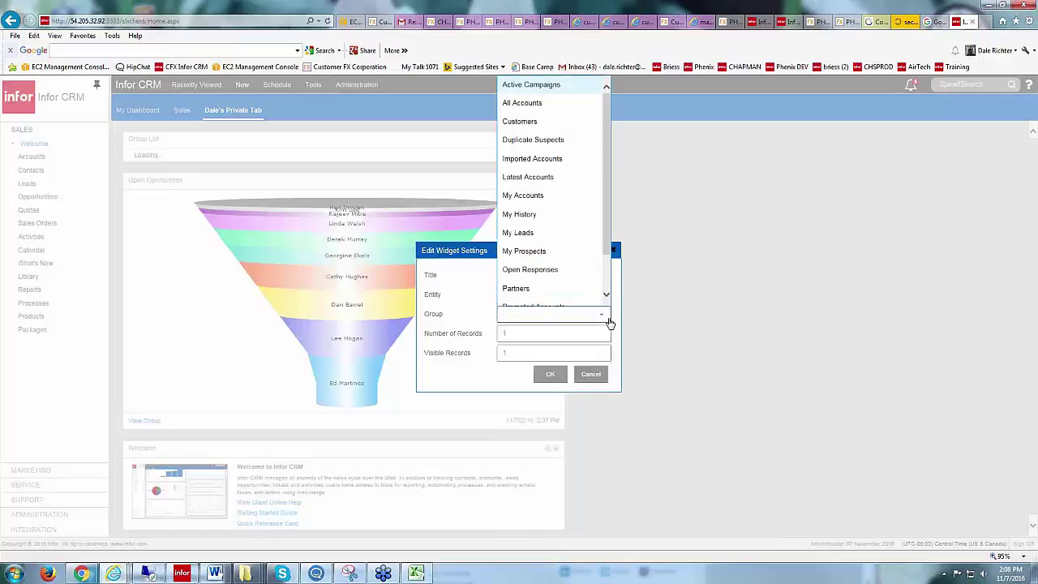
pyautogui.click(534, 103)
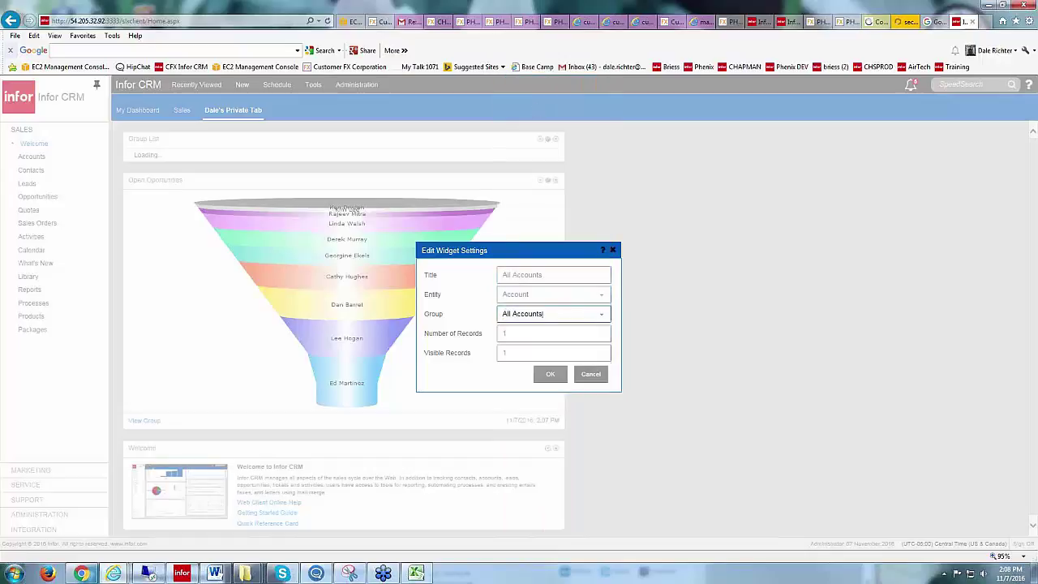
# Set the All Accounts list's number of records and visible records to 20, and apply the widget settings
pyautogui.click(520, 333)
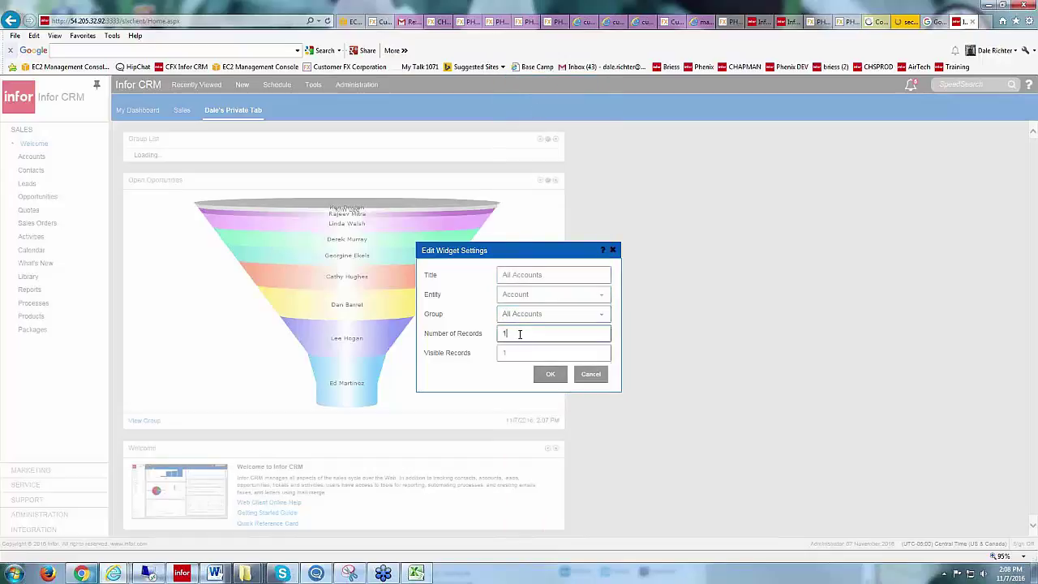
pyautogui.doubleClick(516, 335)
pyautogui.doubleClick(513, 353)
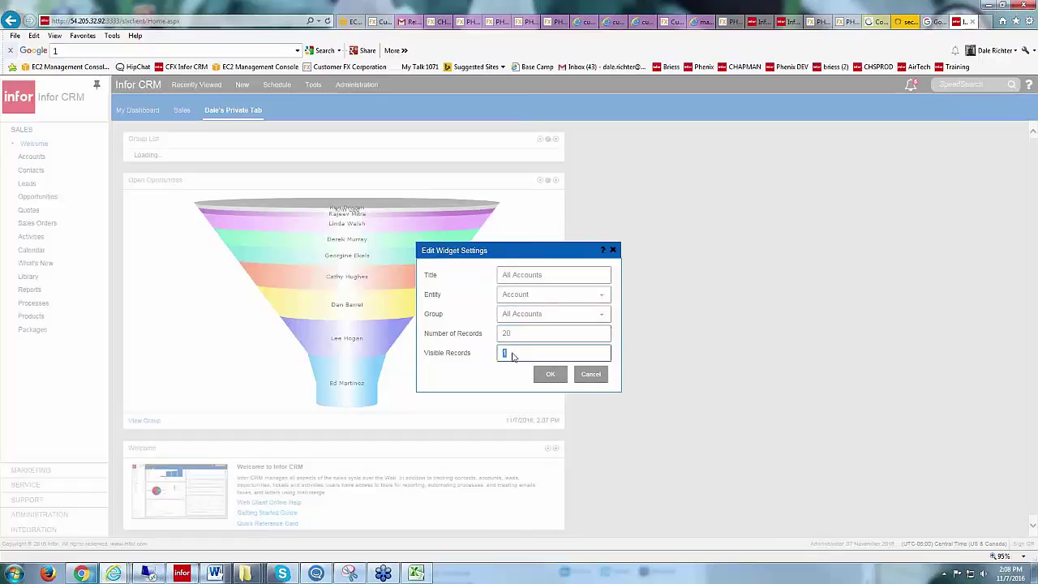
pyautogui.write('20')
pyautogui.click(550, 373)
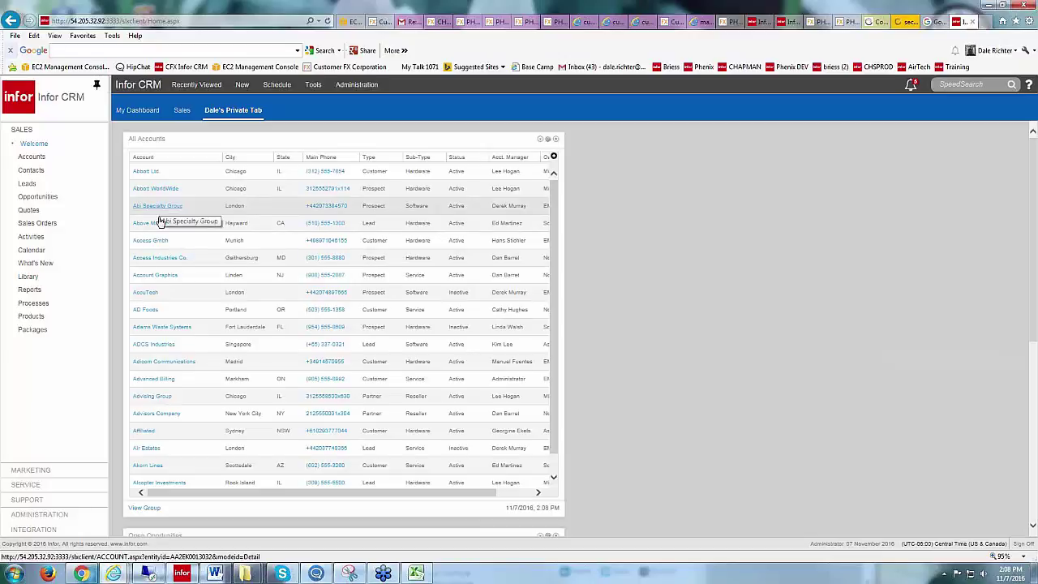
# Move the Welcome widget into the empty second column and place the Open Oportunities funnel chart beneath it
pyautogui.scroll(-5, 669, 301)
pyautogui.moveTo(227, 254)
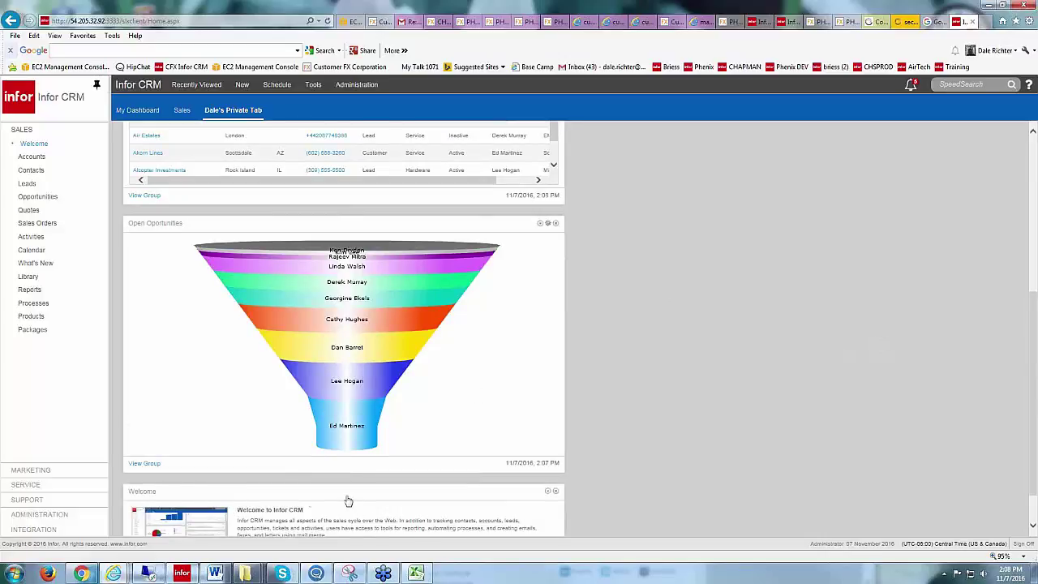
pyautogui.moveTo(308, 494); pyautogui.dragTo(770, 134)
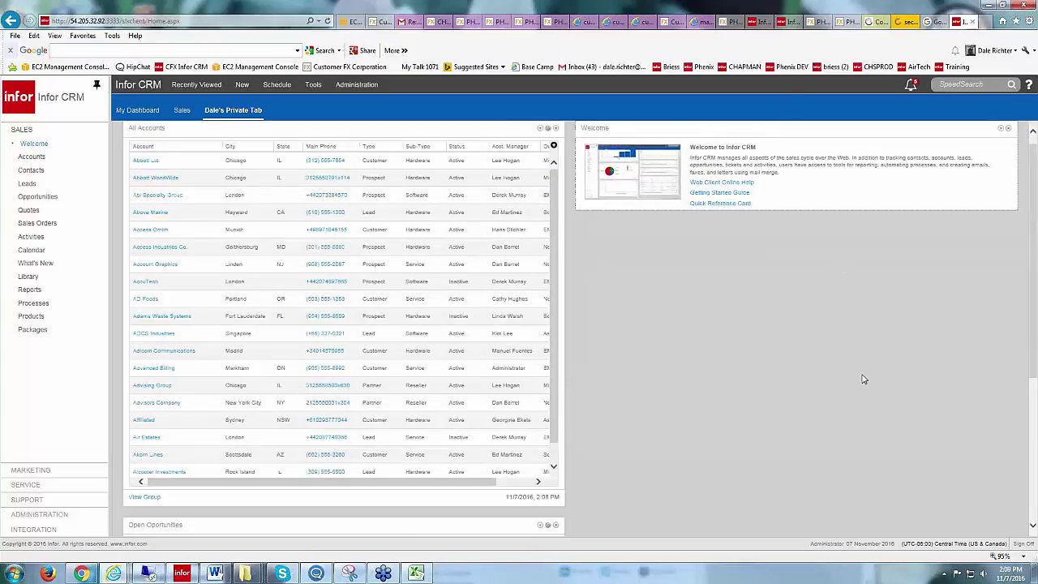
pyautogui.scroll(-3, 881, 347)
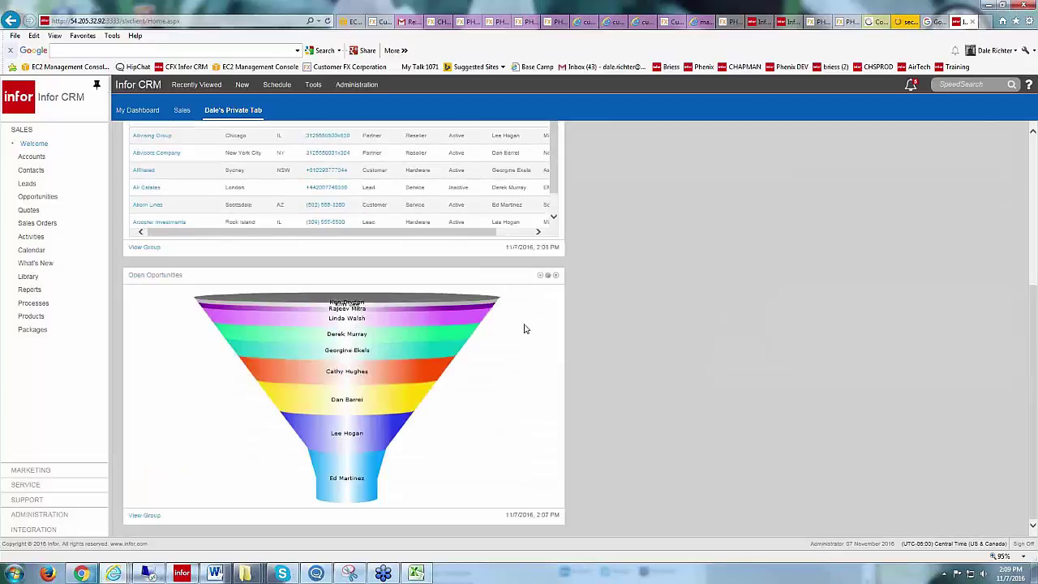
pyautogui.moveTo(308, 276); pyautogui.dragTo(641, 422)
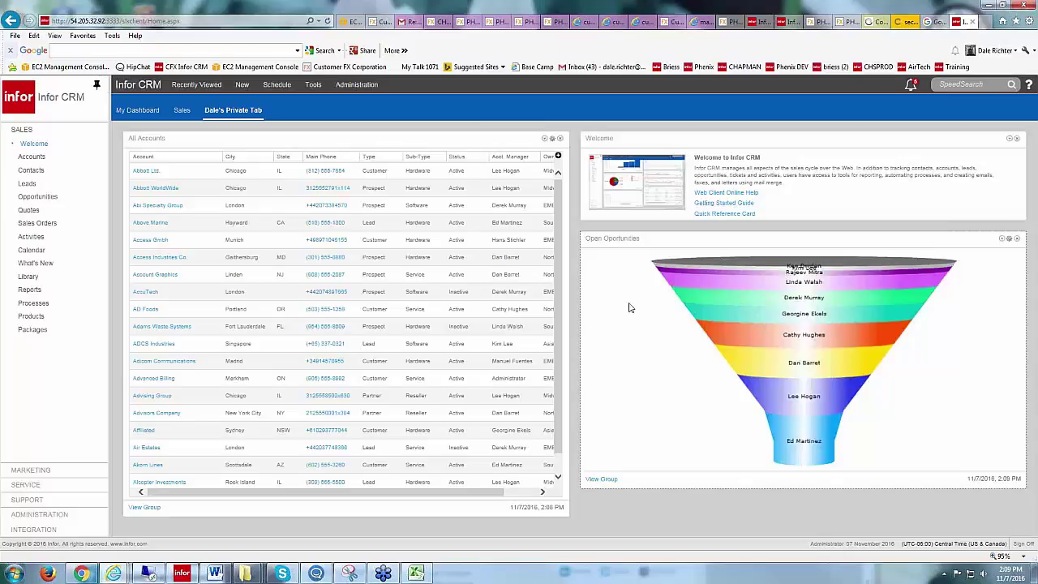
# Add a Pie Chart widget to the private tab with both title and caption set to "Leads"
pyautogui.click(255, 111)
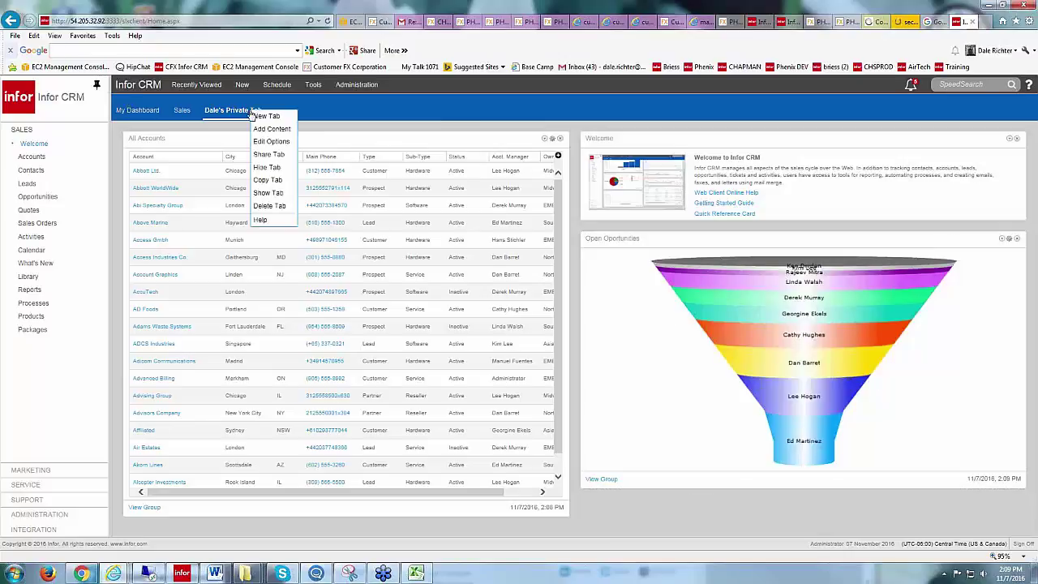
pyautogui.click(268, 129)
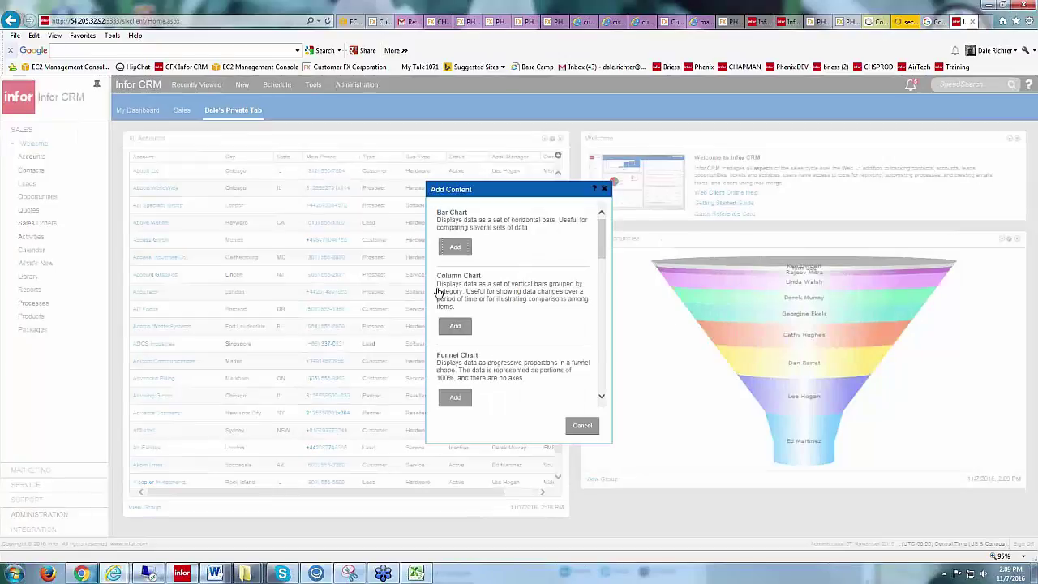
pyautogui.click(601, 398)
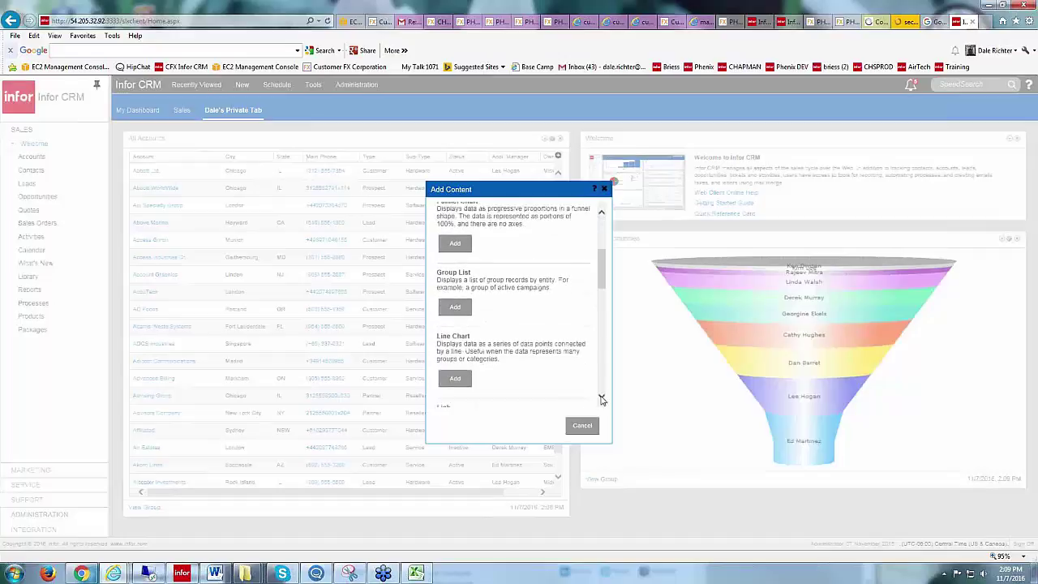
pyautogui.moveTo(601, 399); pyautogui.dragTo(601, 399)
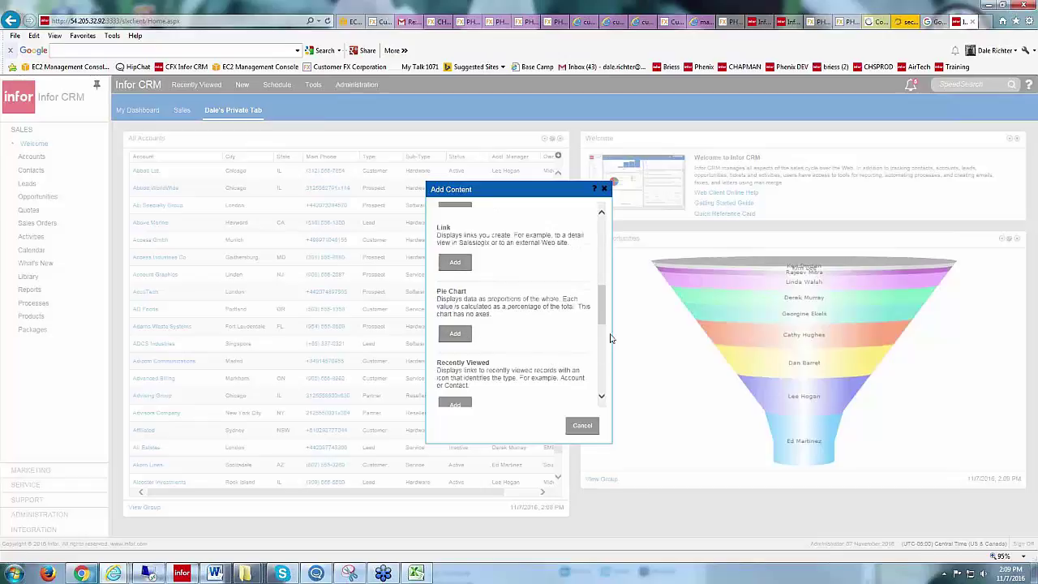
pyautogui.click(455, 333)
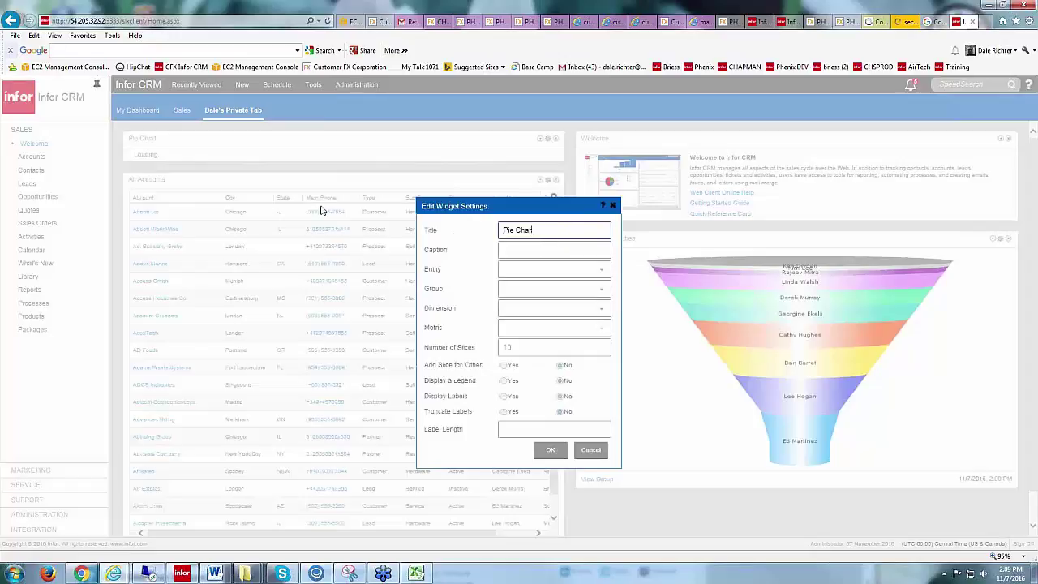
pyautogui.press('BackSpace')
pyautogui.press('BackSpace')
pyautogui.press('BackSpace')
pyautogui.press('BackSpace')
pyautogui.press('BackSpace')
pyautogui.press('BackSpace')
pyautogui.click(548, 249)
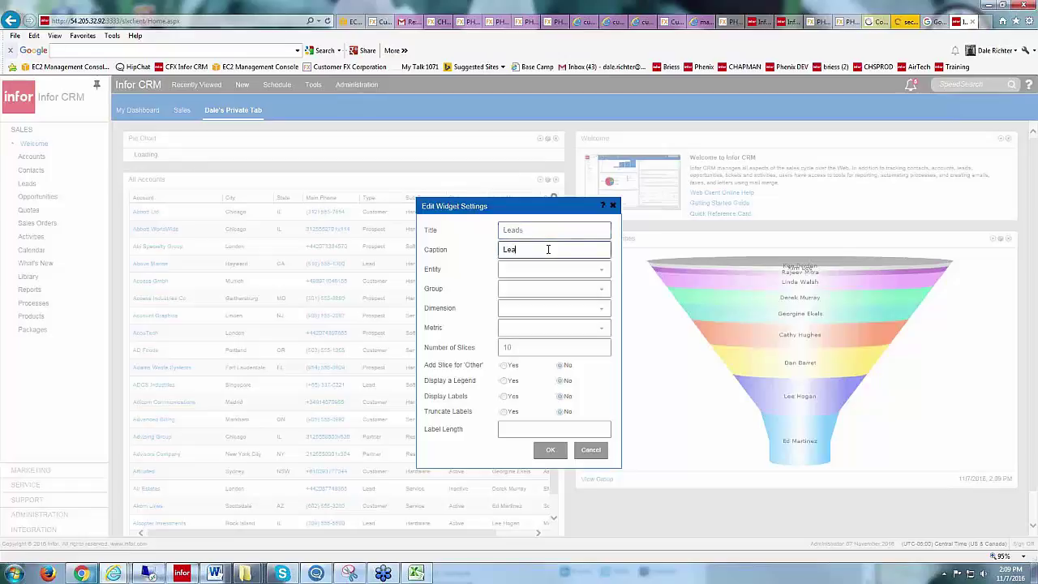
# Set the pie chart's entity to Lead, group to All Leads, dimension to Import Source and metric to Count Leads
pyautogui.click(603, 273)
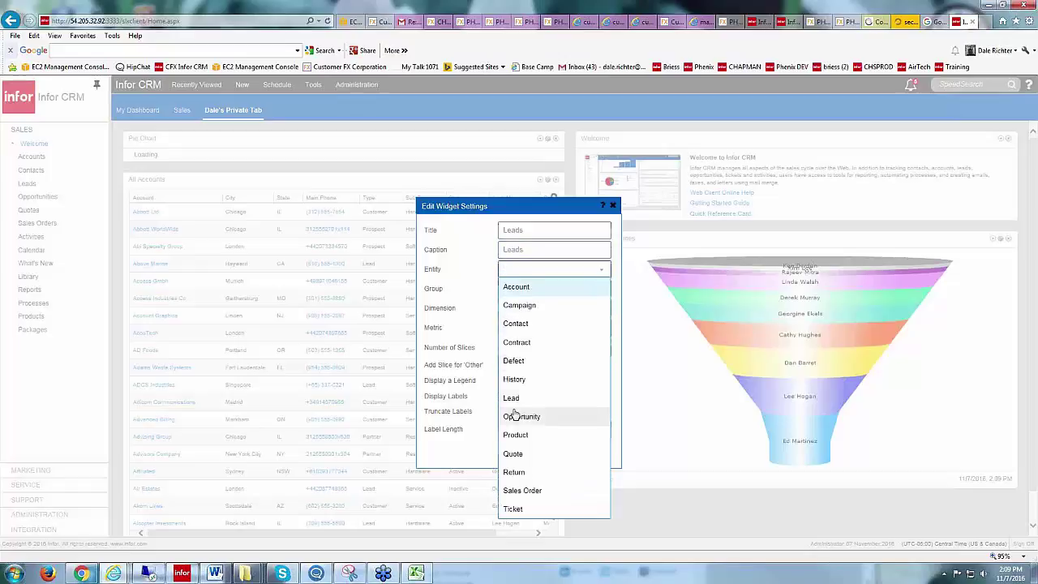
pyautogui.click(508, 398)
pyautogui.click(605, 290)
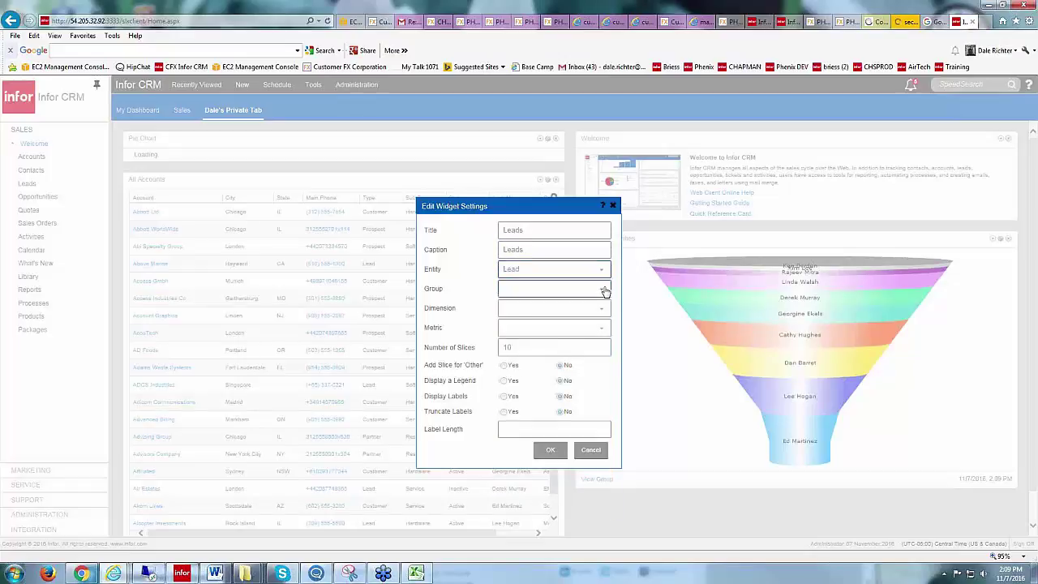
pyautogui.click(518, 308)
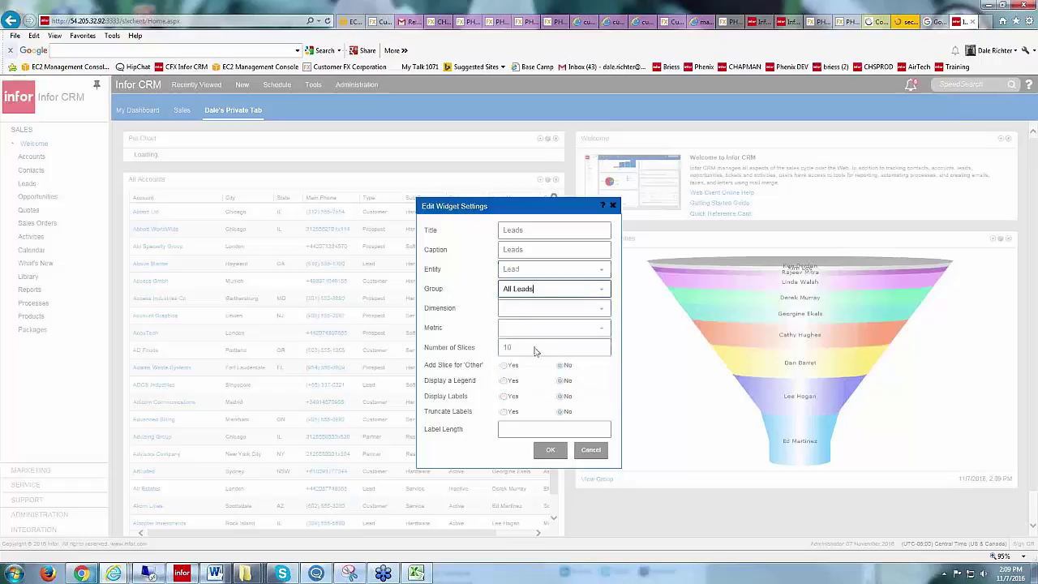
pyautogui.click(603, 309)
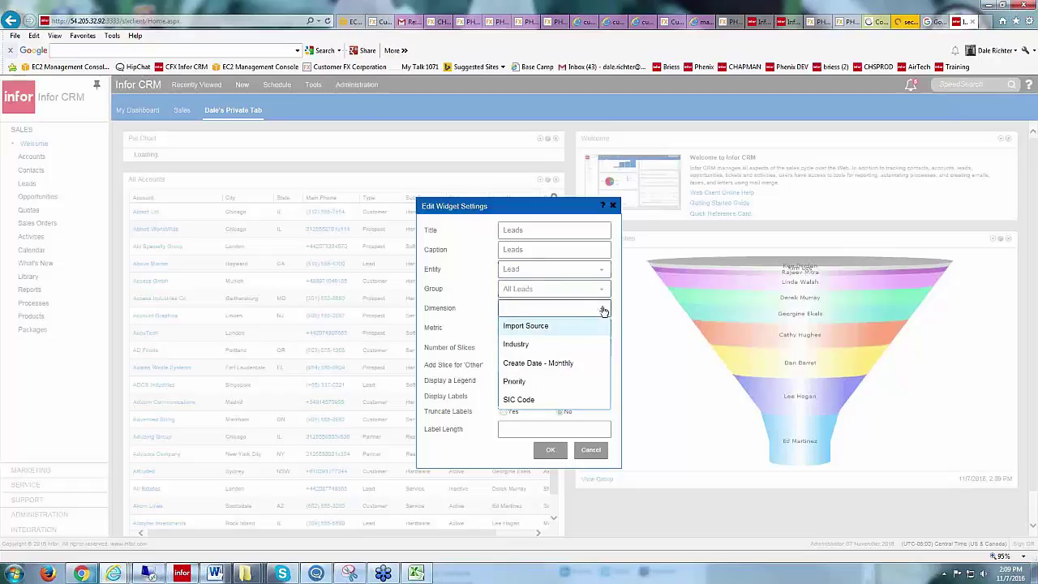
pyautogui.click(605, 325)
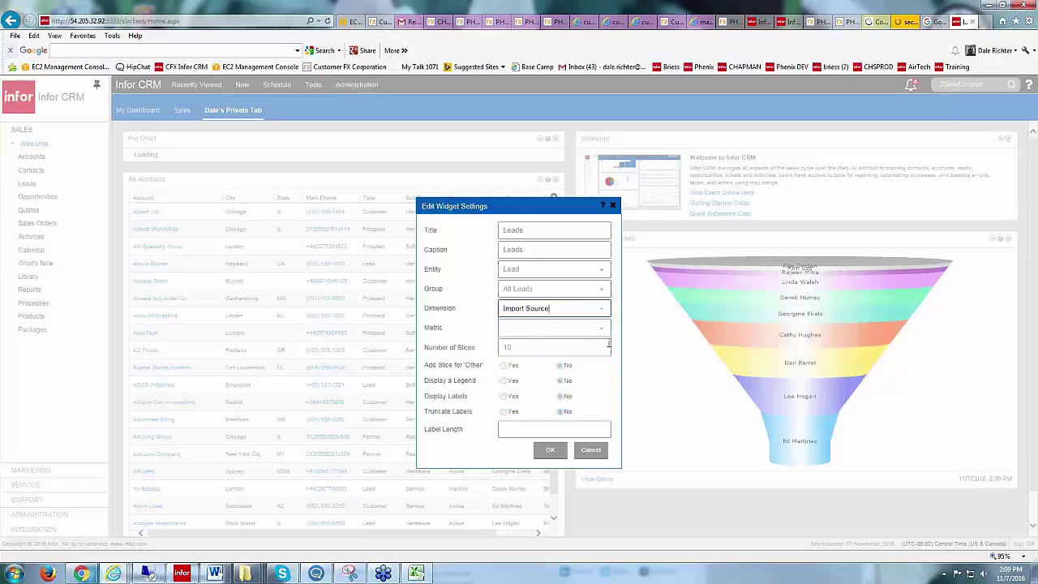
pyautogui.click(603, 328)
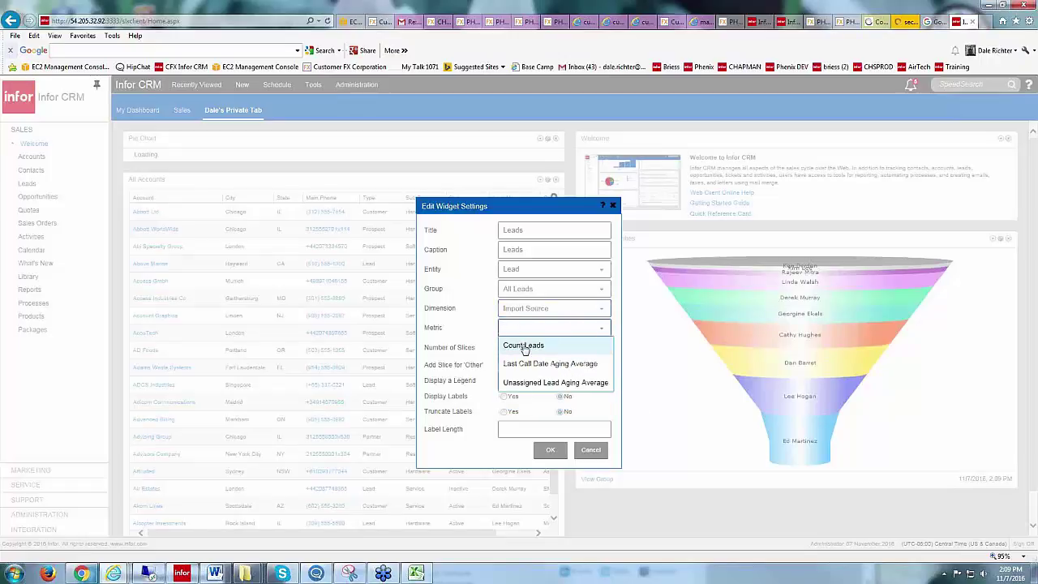
pyautogui.click(524, 346)
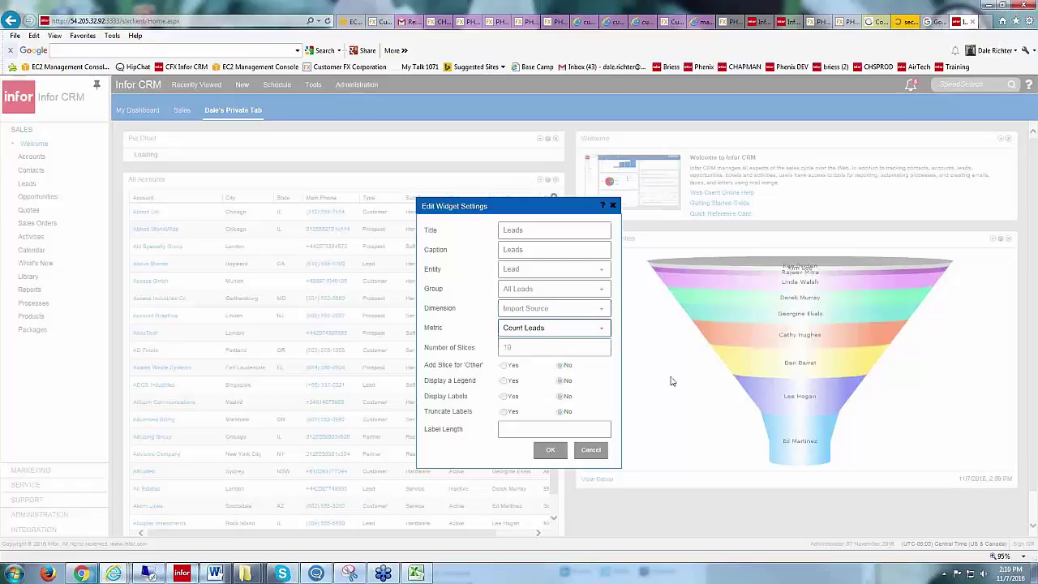
# Enable the pie chart's 'Other' slice, legend, labels and label truncation with a label length of 20, and apply the settings
pyautogui.click(504, 366)
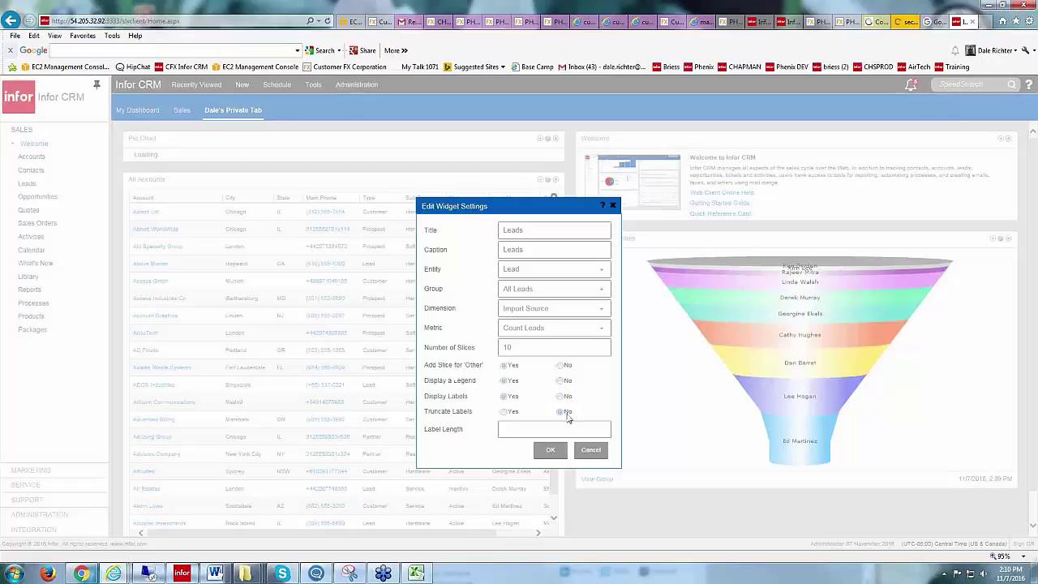
pyautogui.click(505, 428)
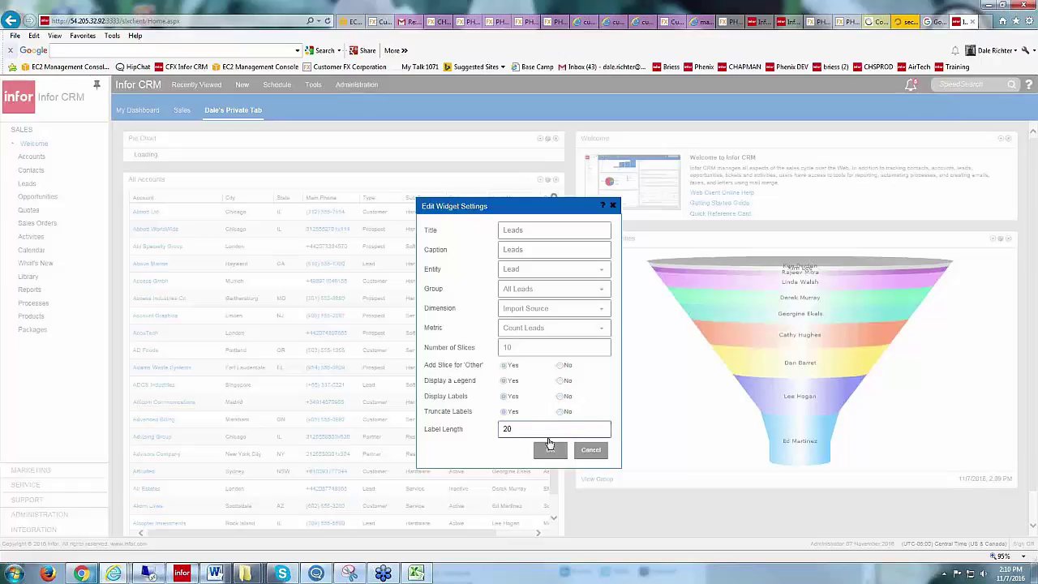
pyautogui.click(548, 447)
pyautogui.click(551, 448)
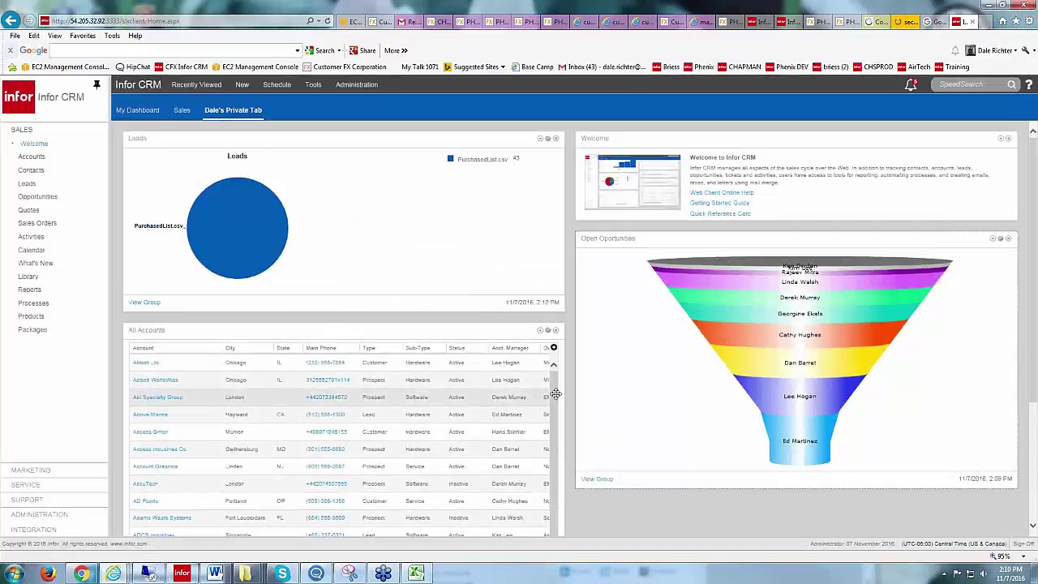
pyautogui.moveTo(241, 203)
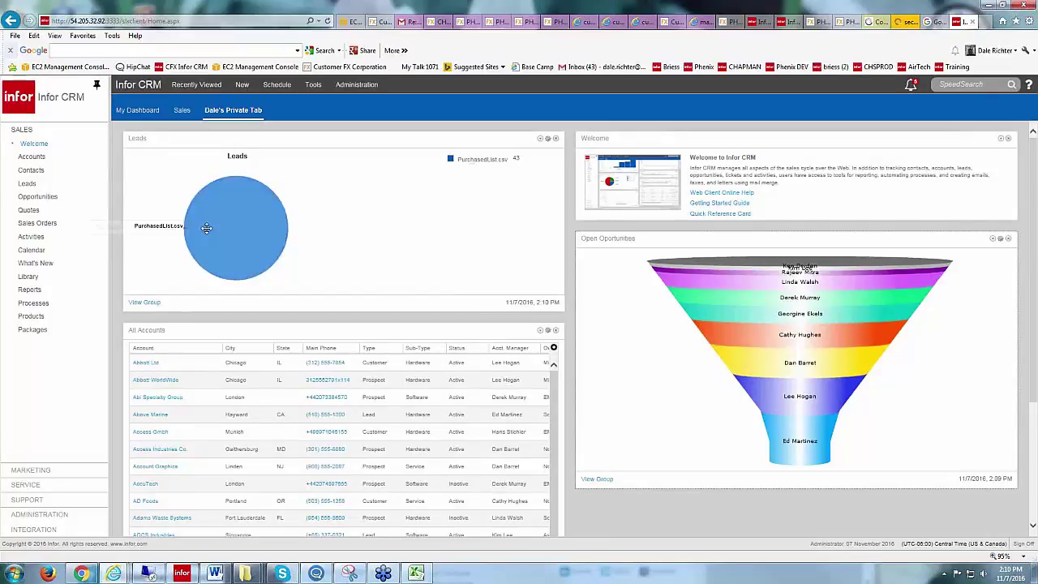
pyautogui.moveTo(208, 228)
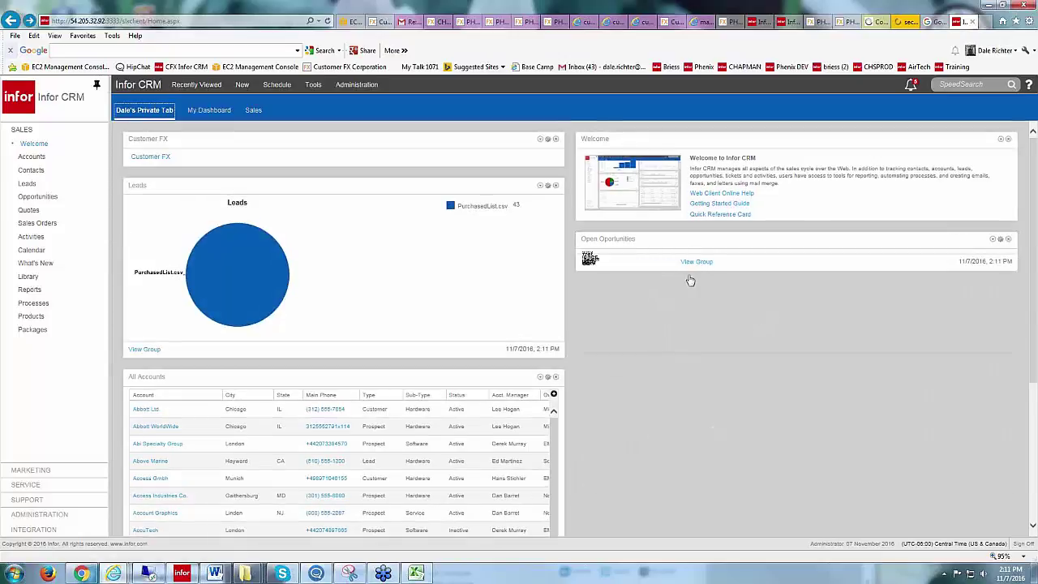
# View the full opportunity group behind the Open Oportunities widget, and return to the welcome page
pyautogui.click(697, 263)
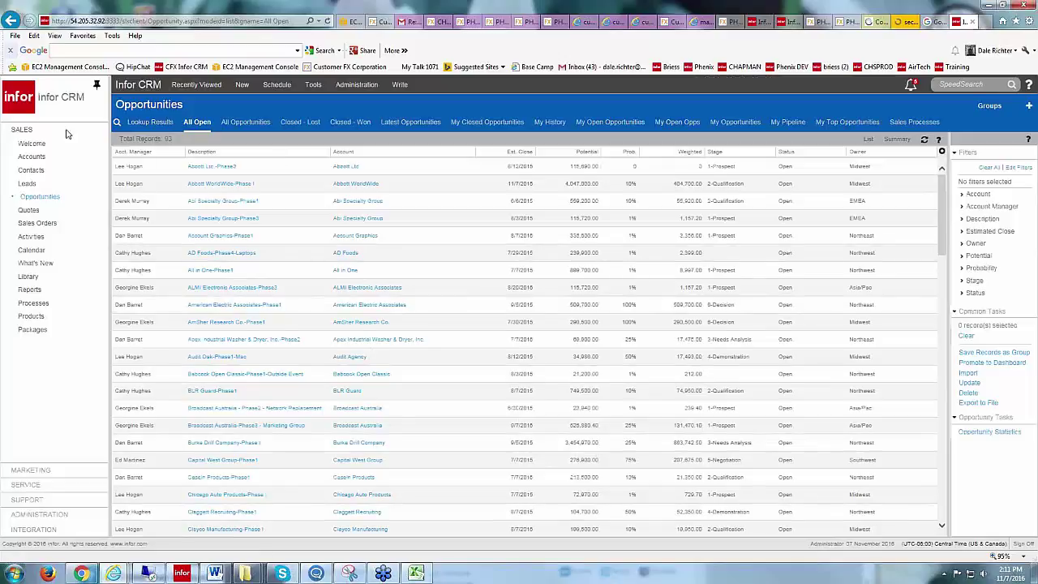
pyautogui.click(37, 145)
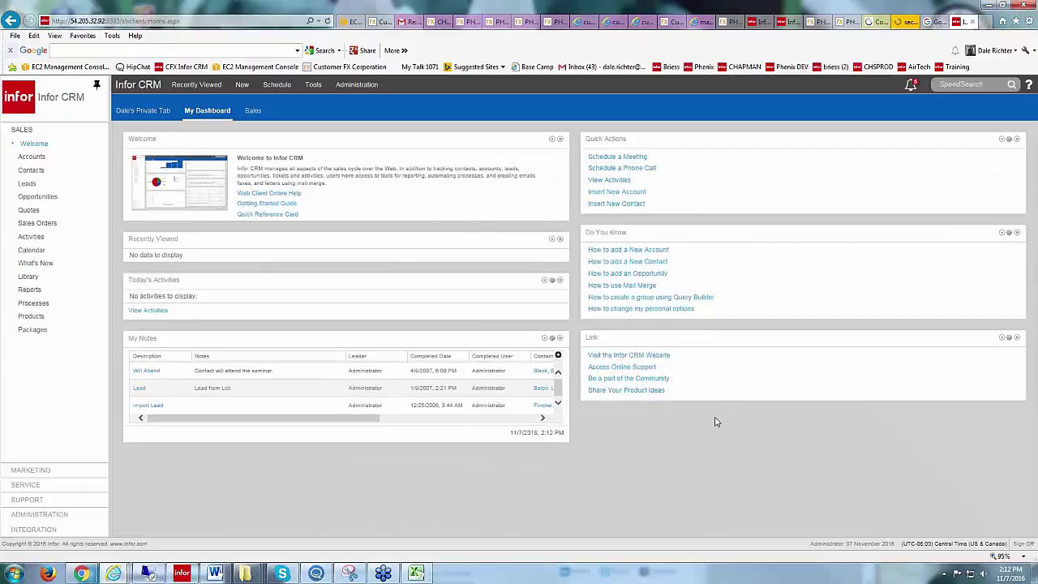
# Add a Today's Activities widget to the private tab, keeping the title "Today's Activities" and the limit of 10
pyautogui.click(148, 110)
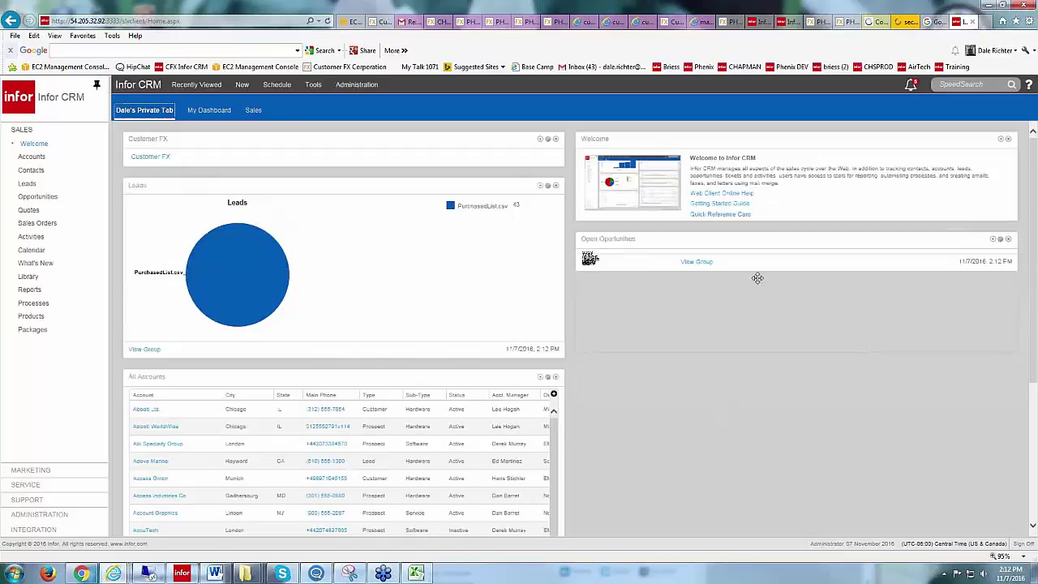
pyautogui.rightClick(161, 113)
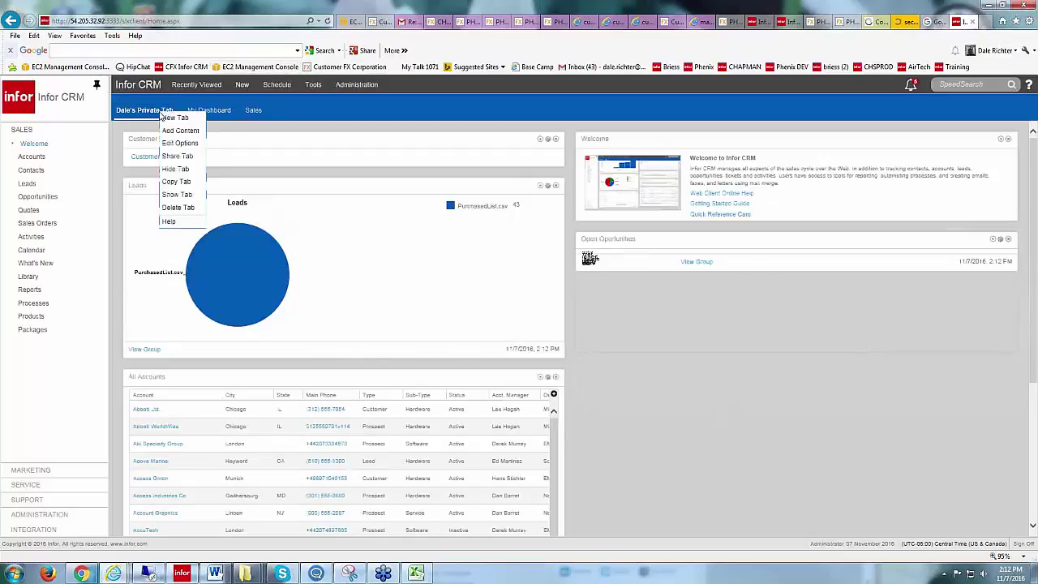
pyautogui.click(176, 130)
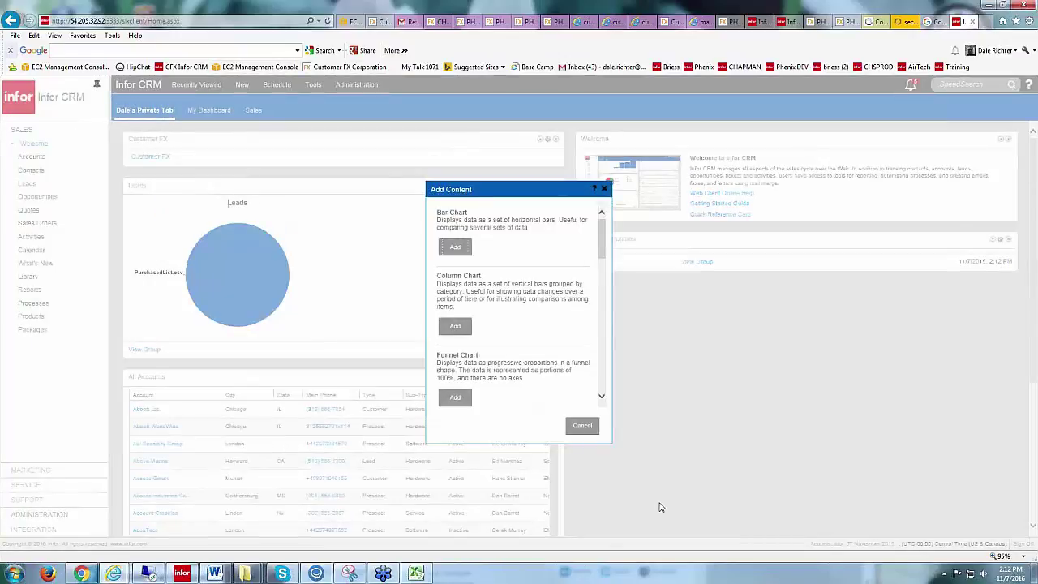
pyautogui.scroll(-5, 599, 397)
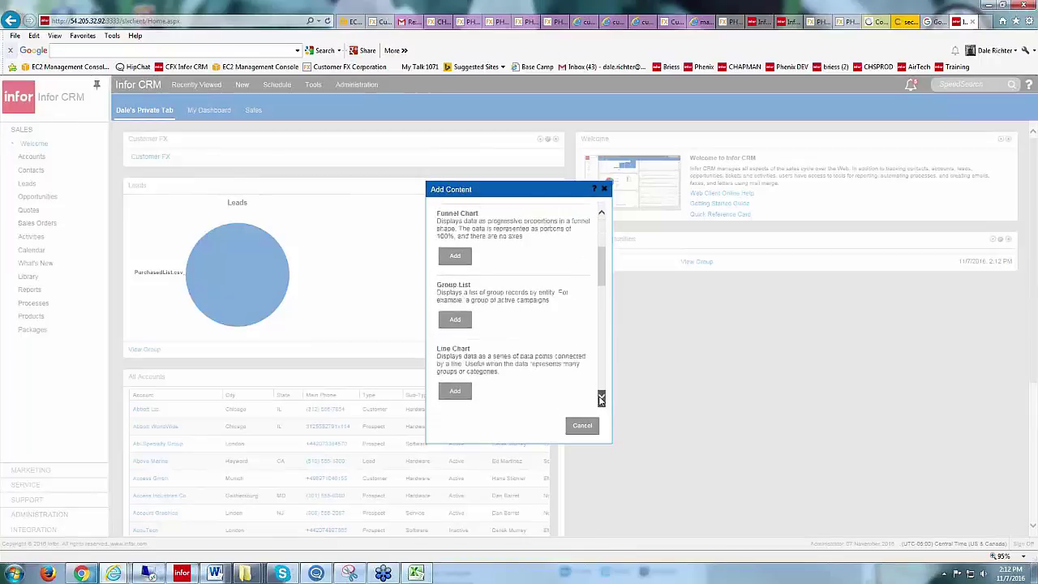
pyautogui.scroll(-4, 600, 397)
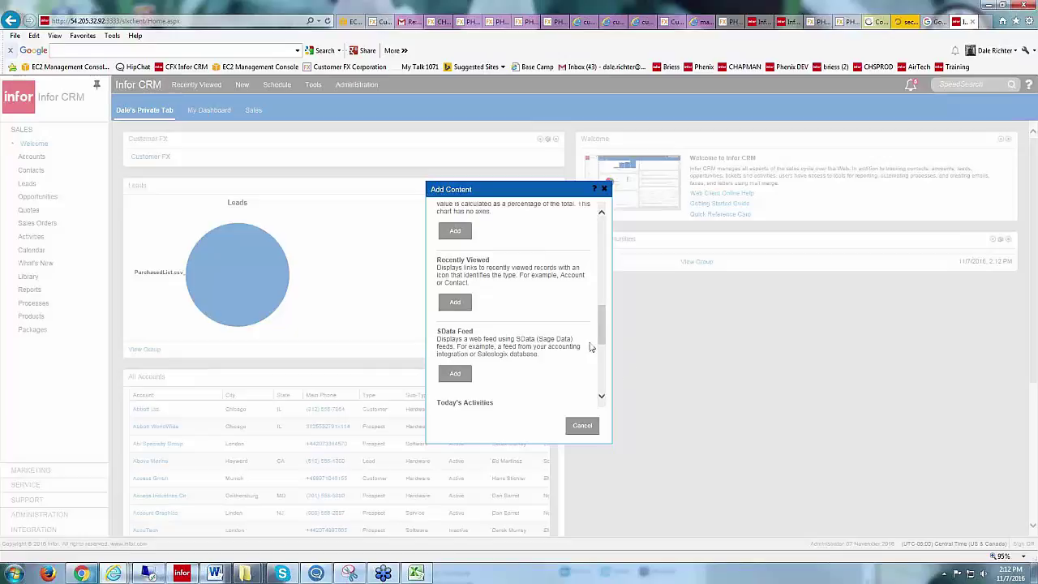
pyautogui.scroll(-1, 455, 324)
pyautogui.click(455, 316)
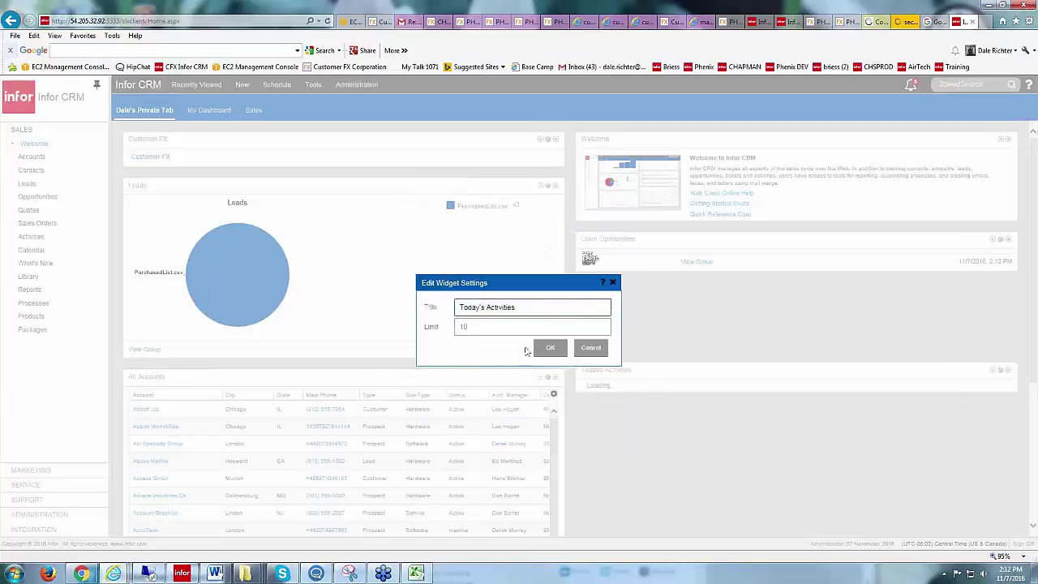
pyautogui.click(549, 348)
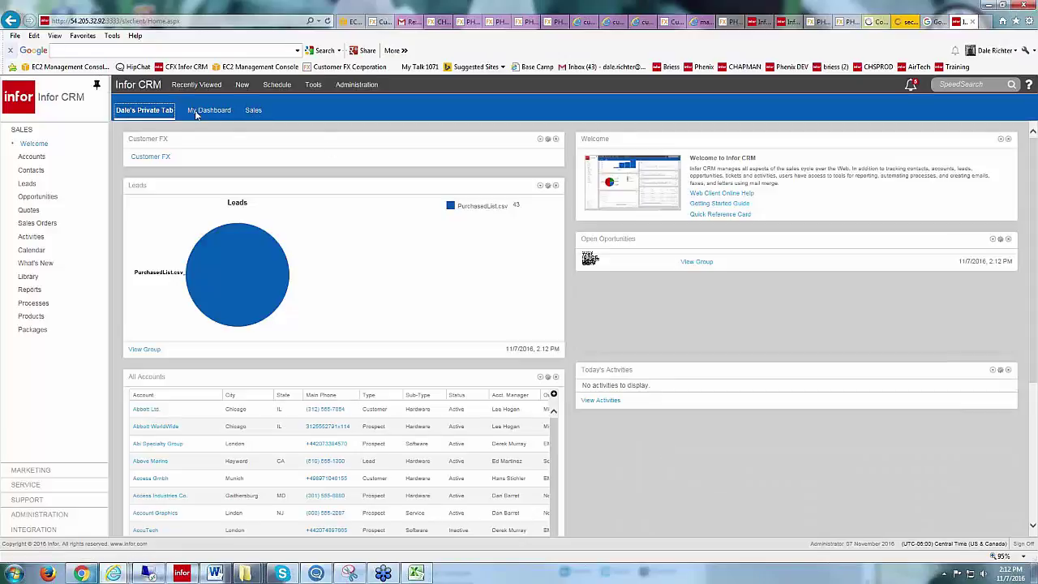
pyautogui.click(144, 114)
pyautogui.click(159, 130)
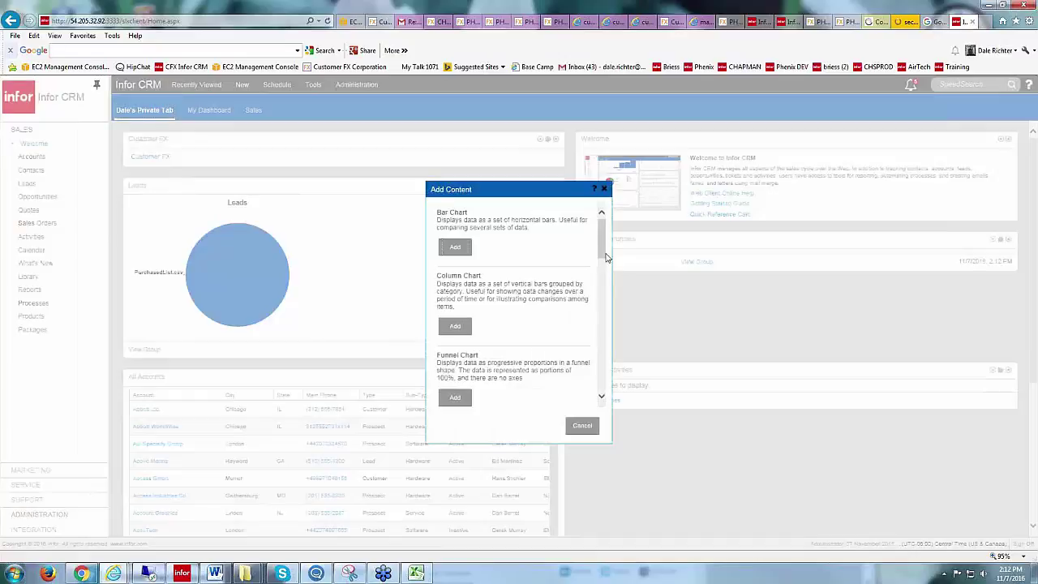
pyautogui.moveTo(606, 250); pyautogui.dragTo(601, 393)
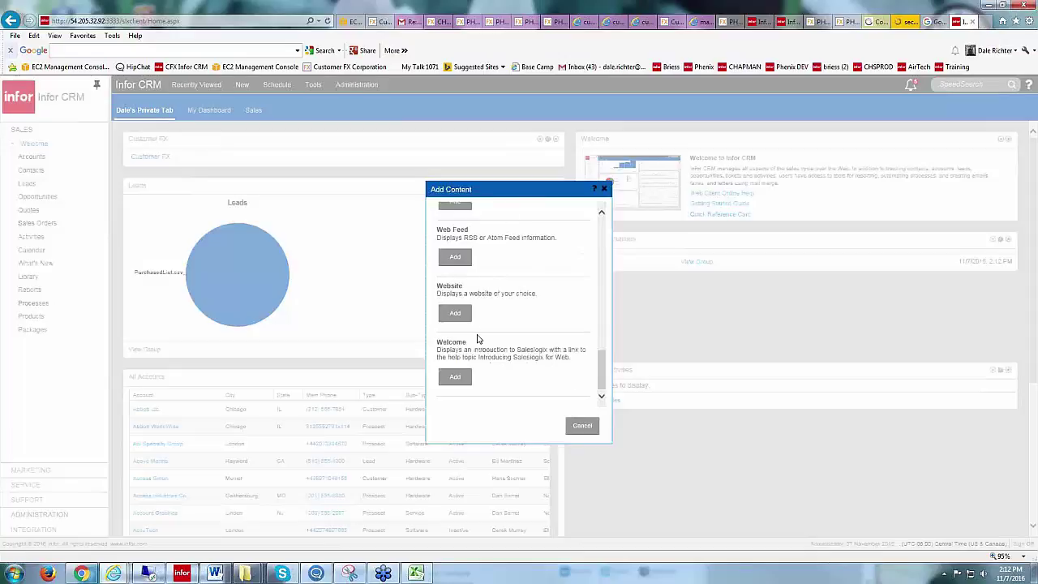
pyautogui.click(455, 313)
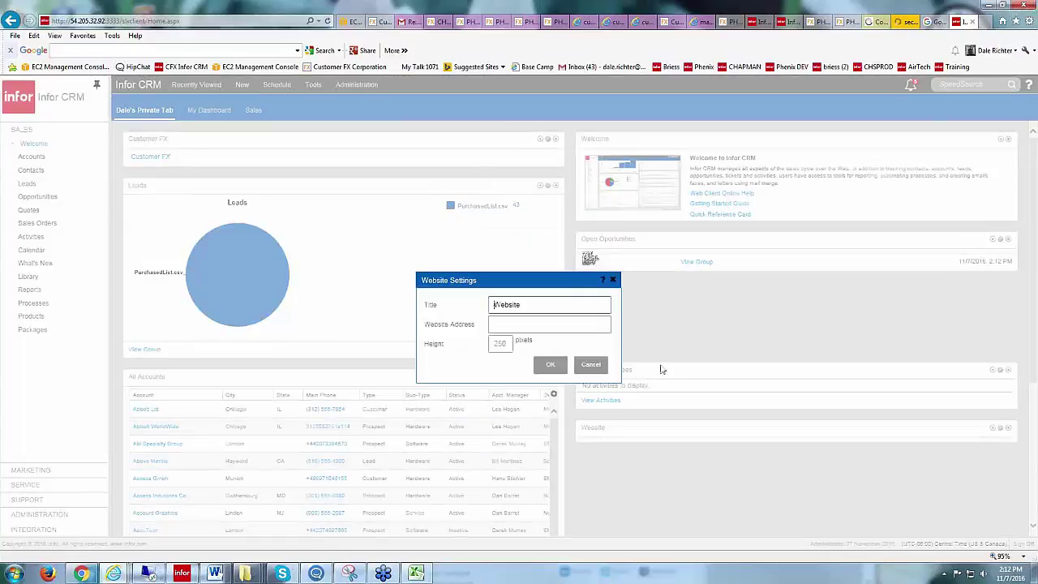
pyautogui.click(547, 323)
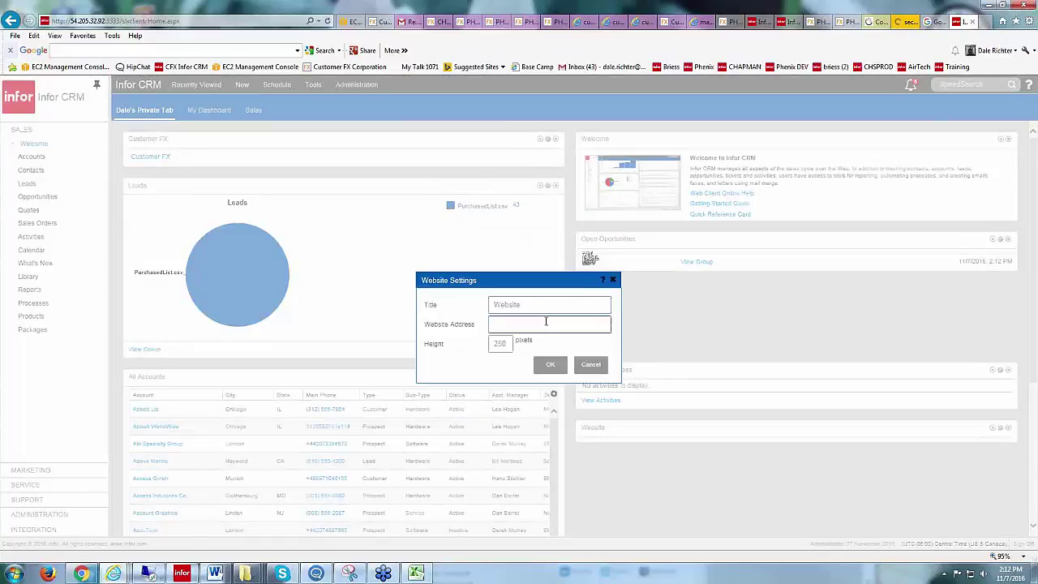
pyautogui.write('customerfx.com')
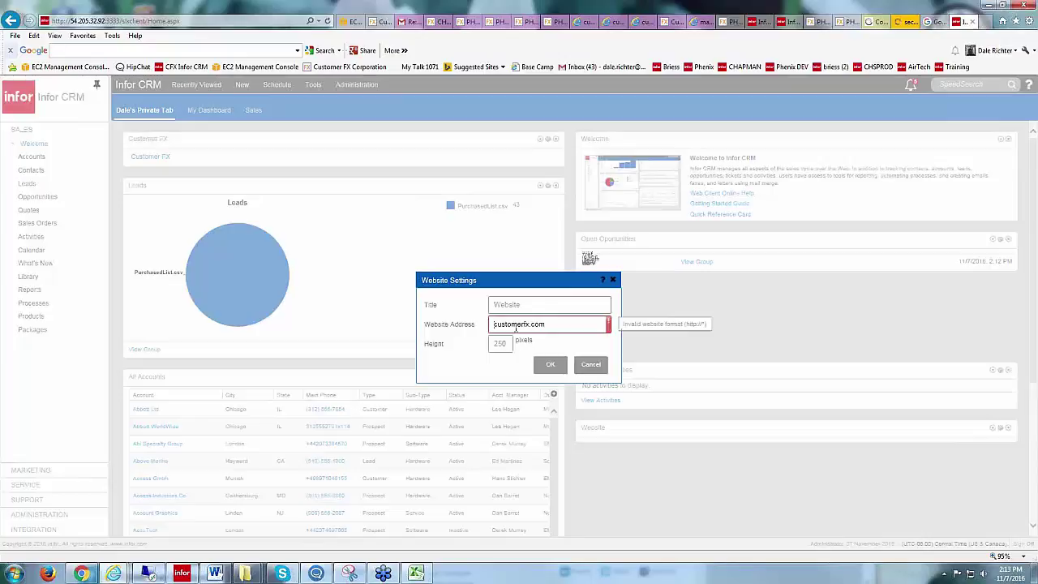
pyautogui.write('www.')
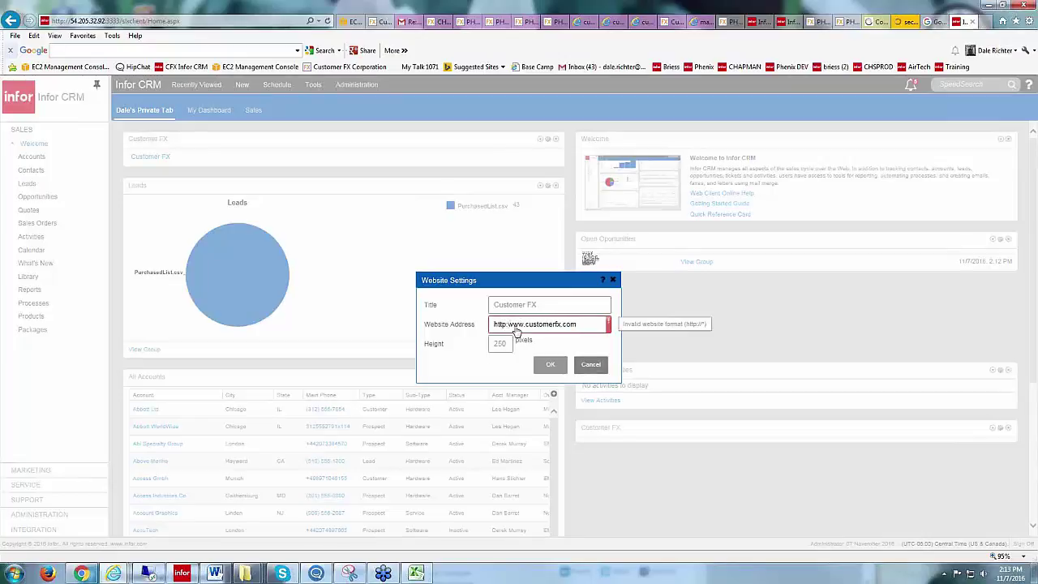
pyautogui.write('//')
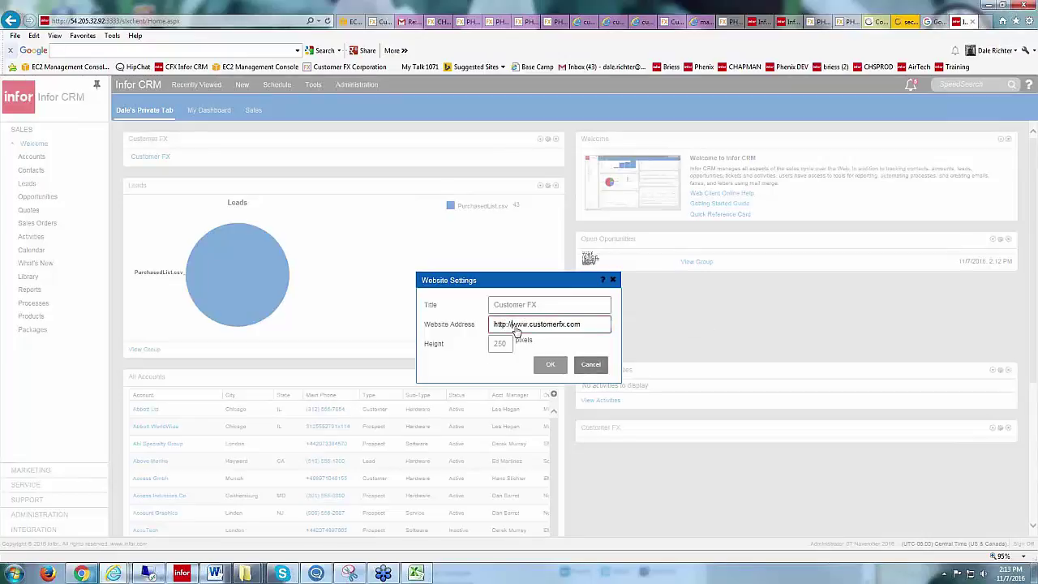
pyautogui.click(539, 365)
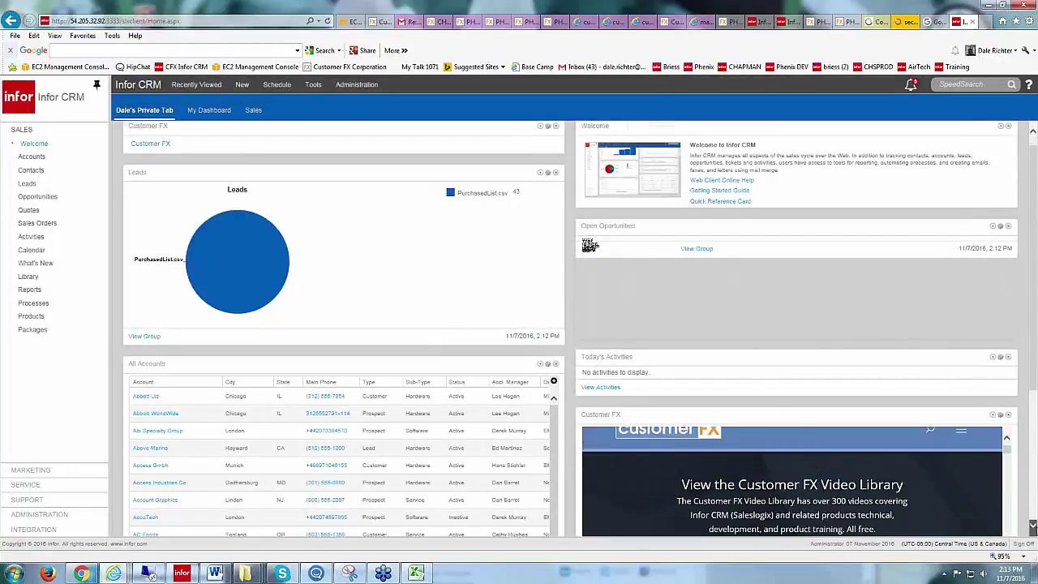
# Review the widgets on the private tab and compare them with the My Dashboard tab
pyautogui.scroll(-3, 976, 493)
pyautogui.scroll(3, 734, 305)
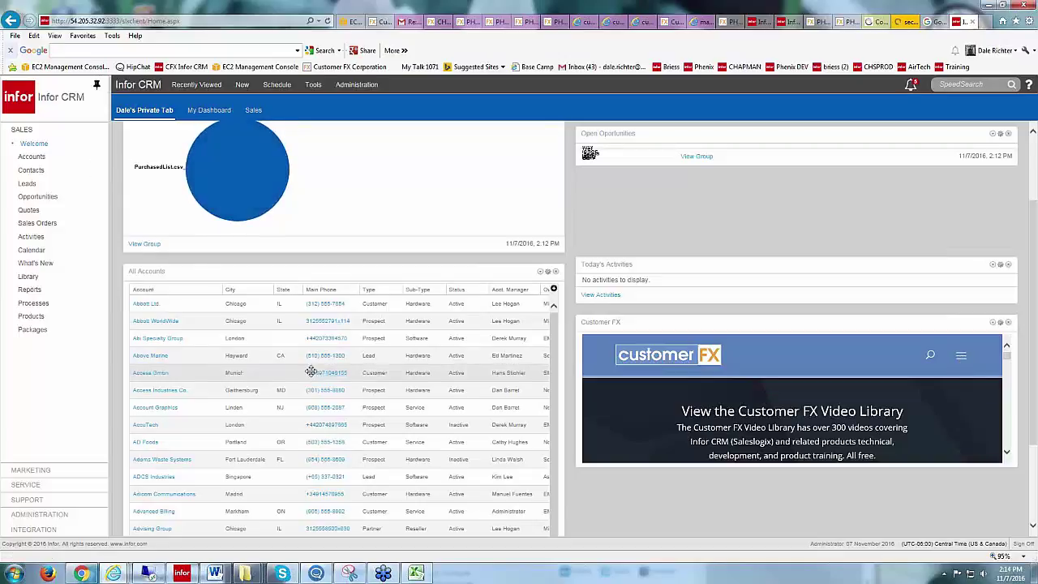
pyautogui.scroll(2, 327, 374)
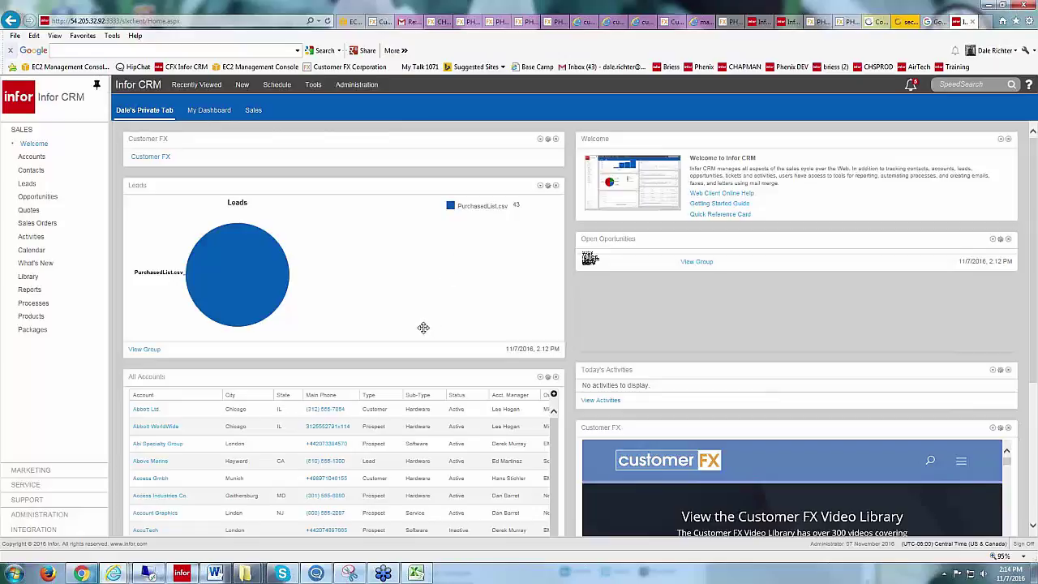
pyautogui.click(216, 113)
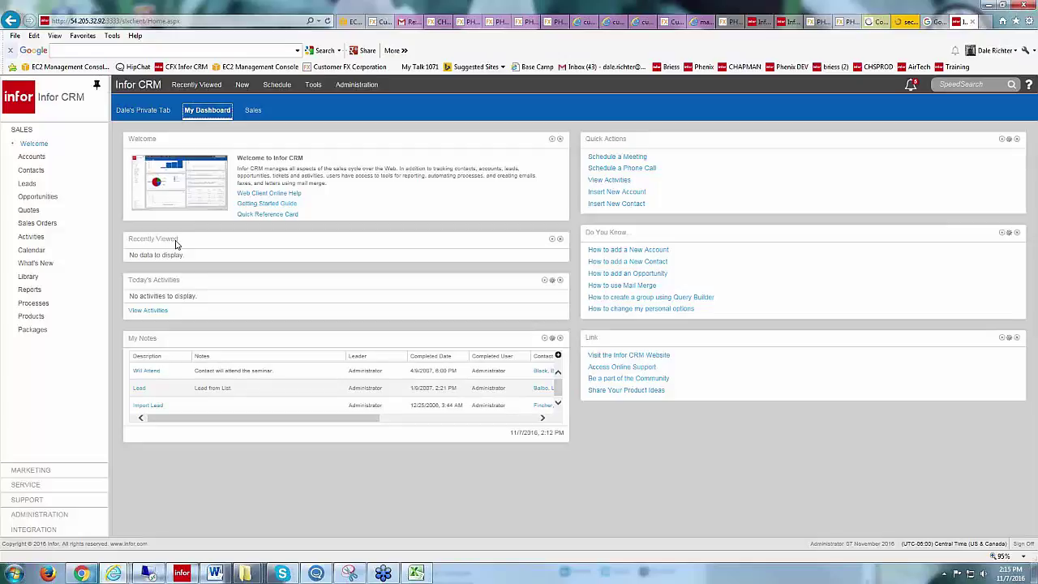
pyautogui.click(151, 111)
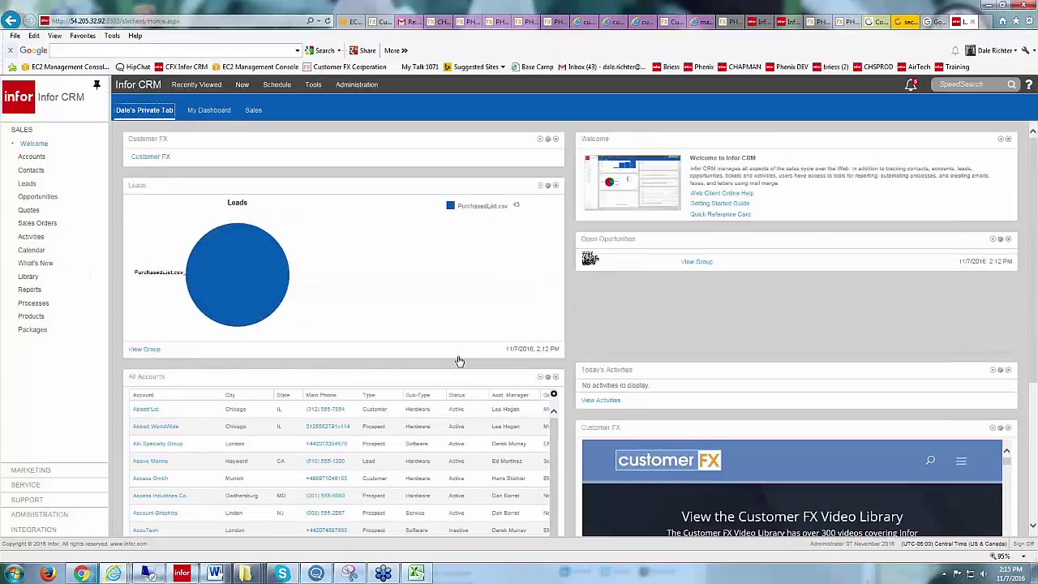
pyautogui.scroll(-3, 459, 362)
pyautogui.scroll(3, 433, 398)
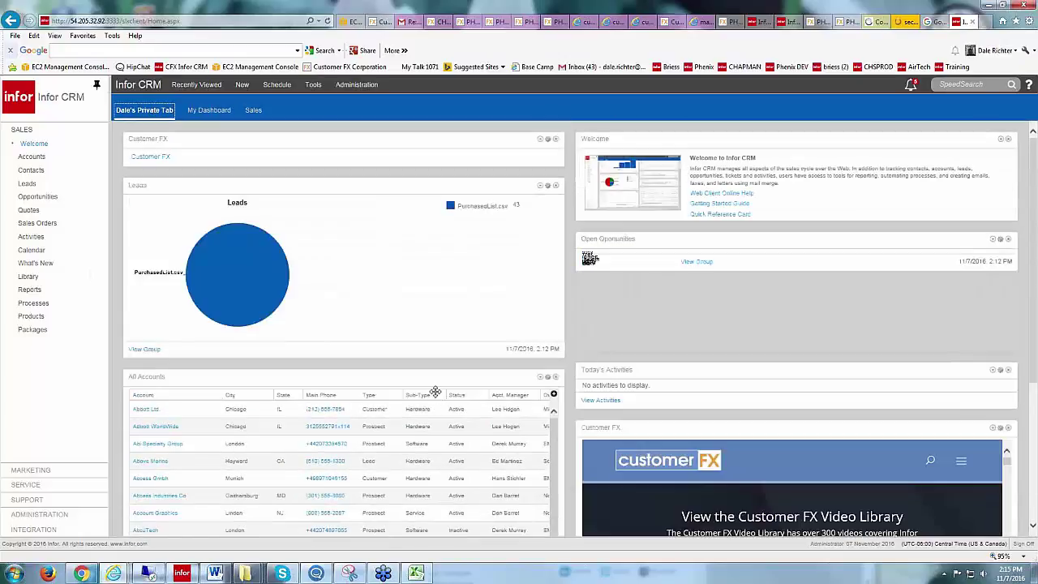